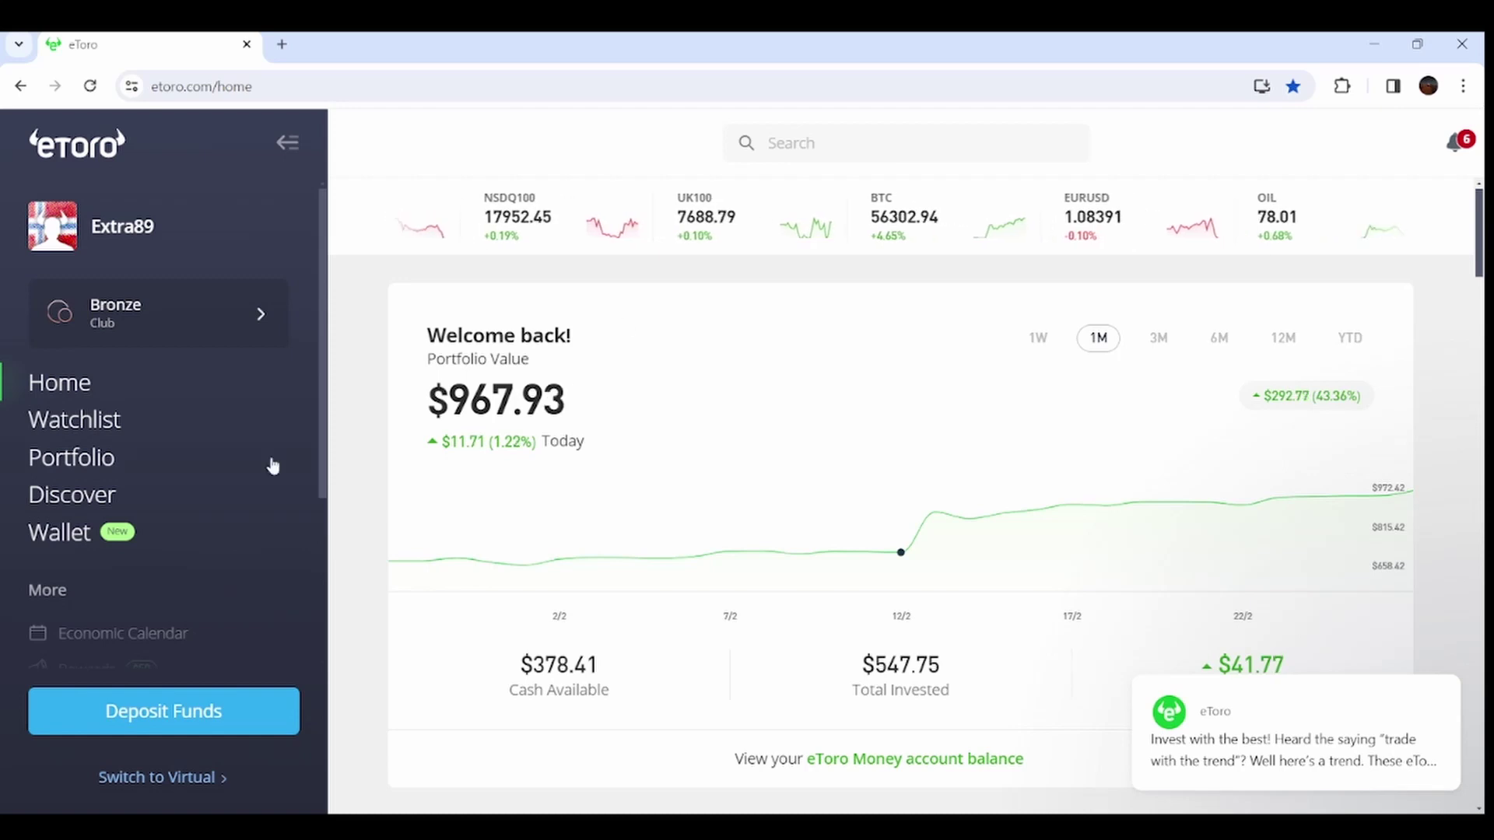
Step: Show the Portfolio page with BABA, MATIC and SEDG profit and loss
left_click(76, 457)
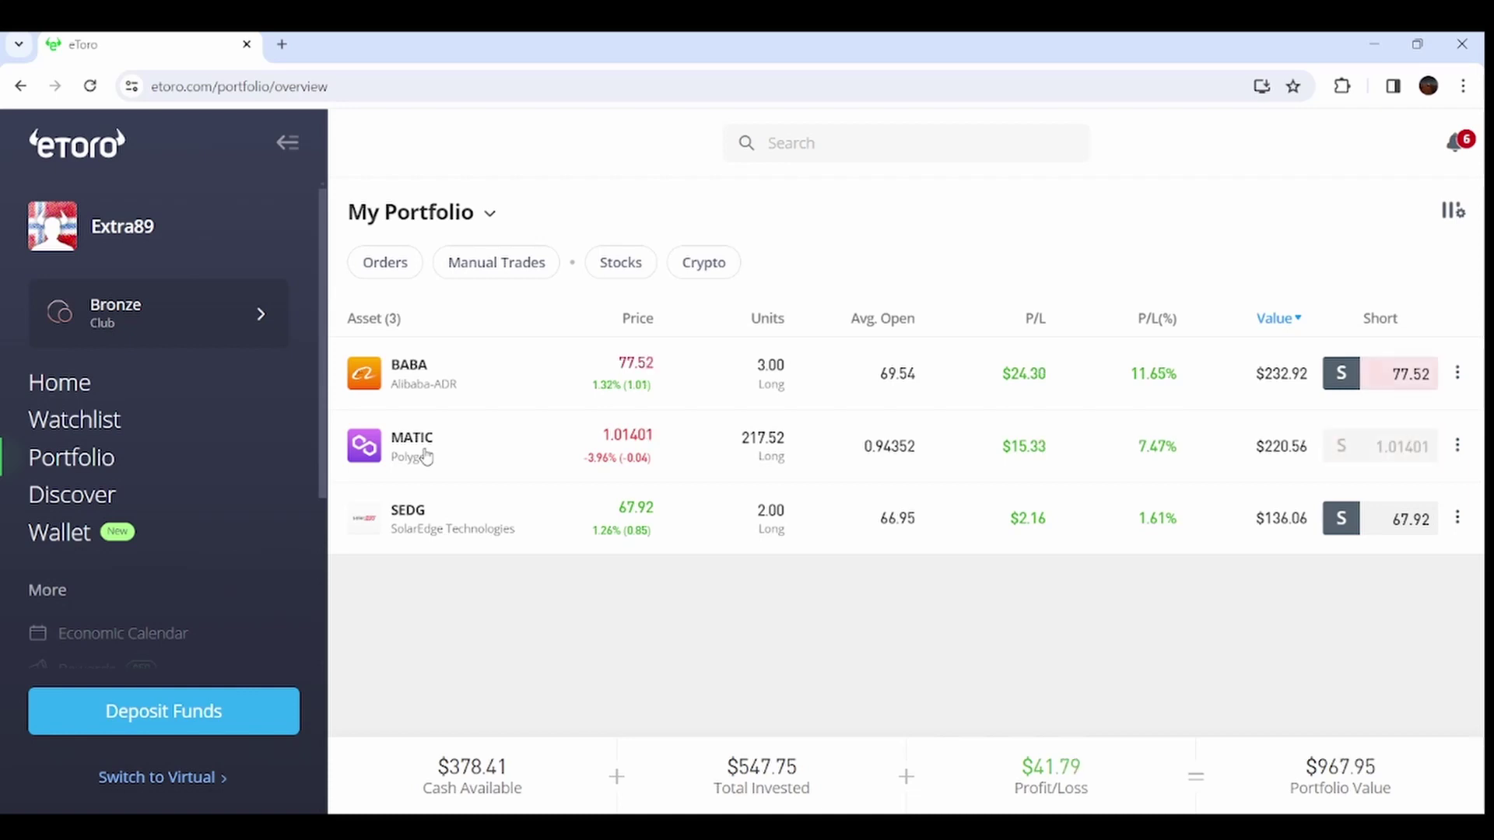
Step: Open the Helios Technologies (HLIO) page from the notifications feed
left_click(1454, 144)
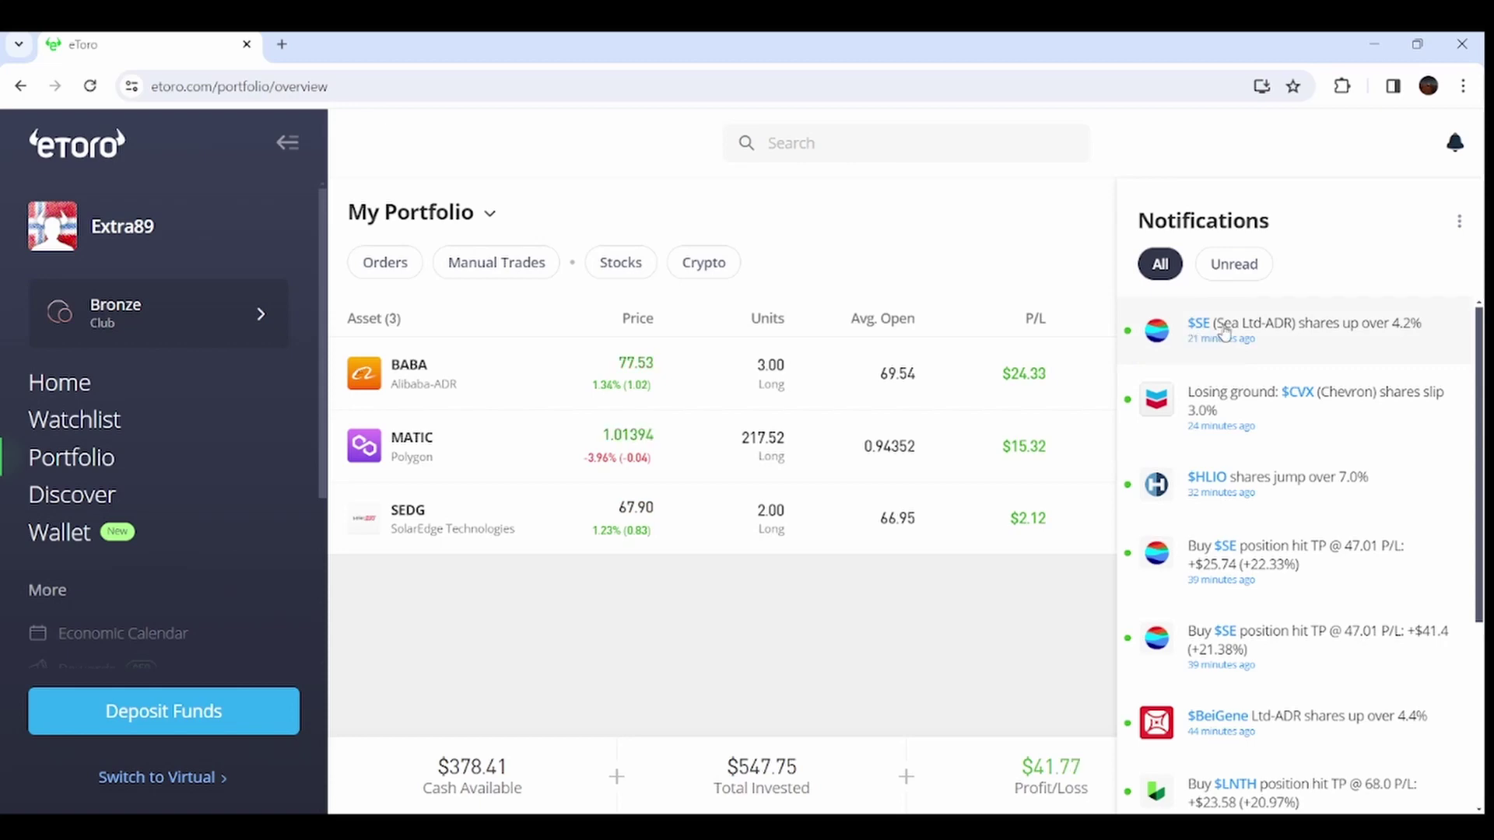
scroll(1214, 502, "down", 1)
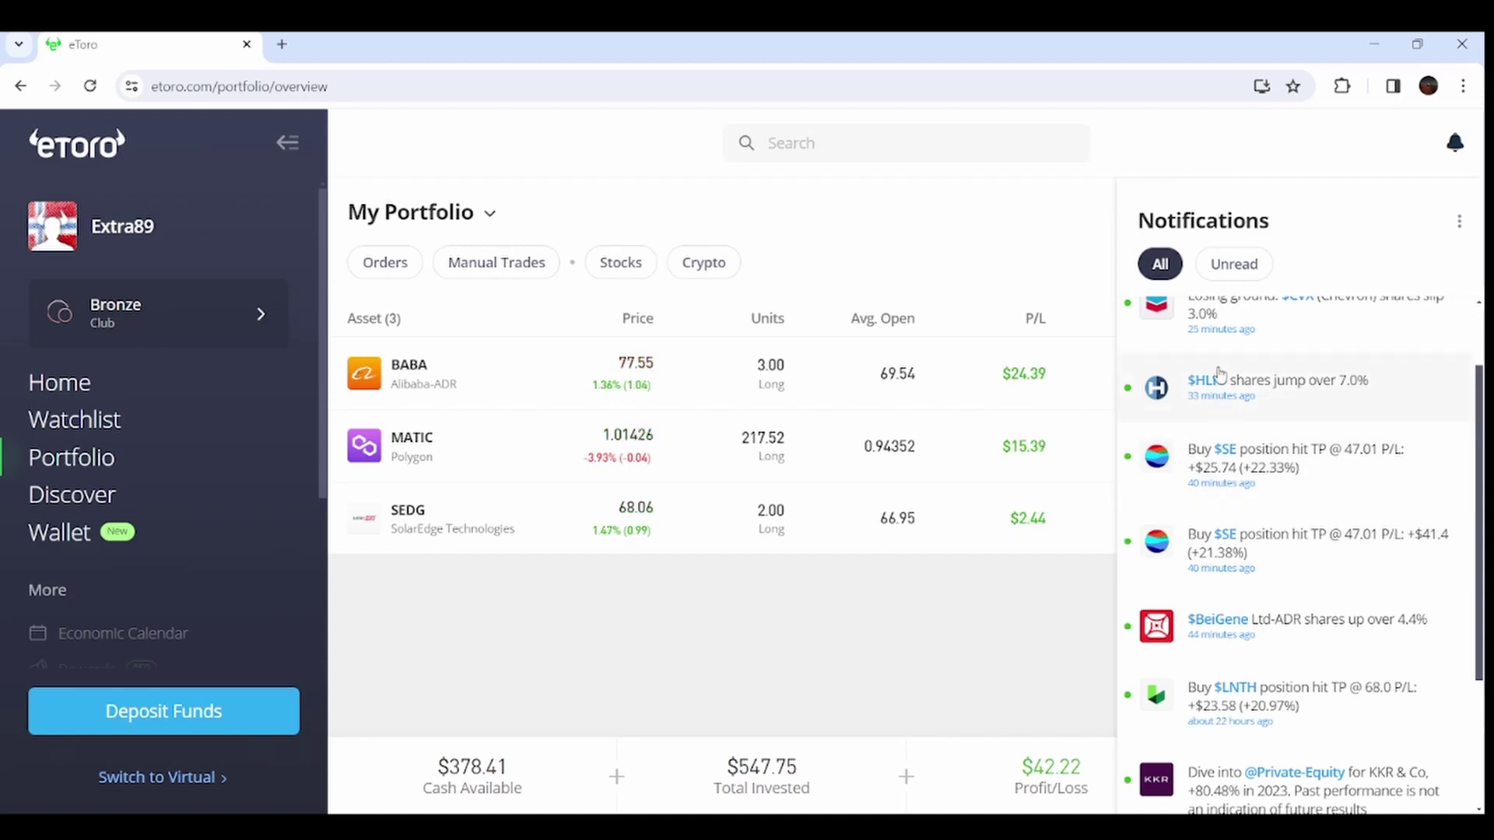
scroll(1243, 409, "up", 1)
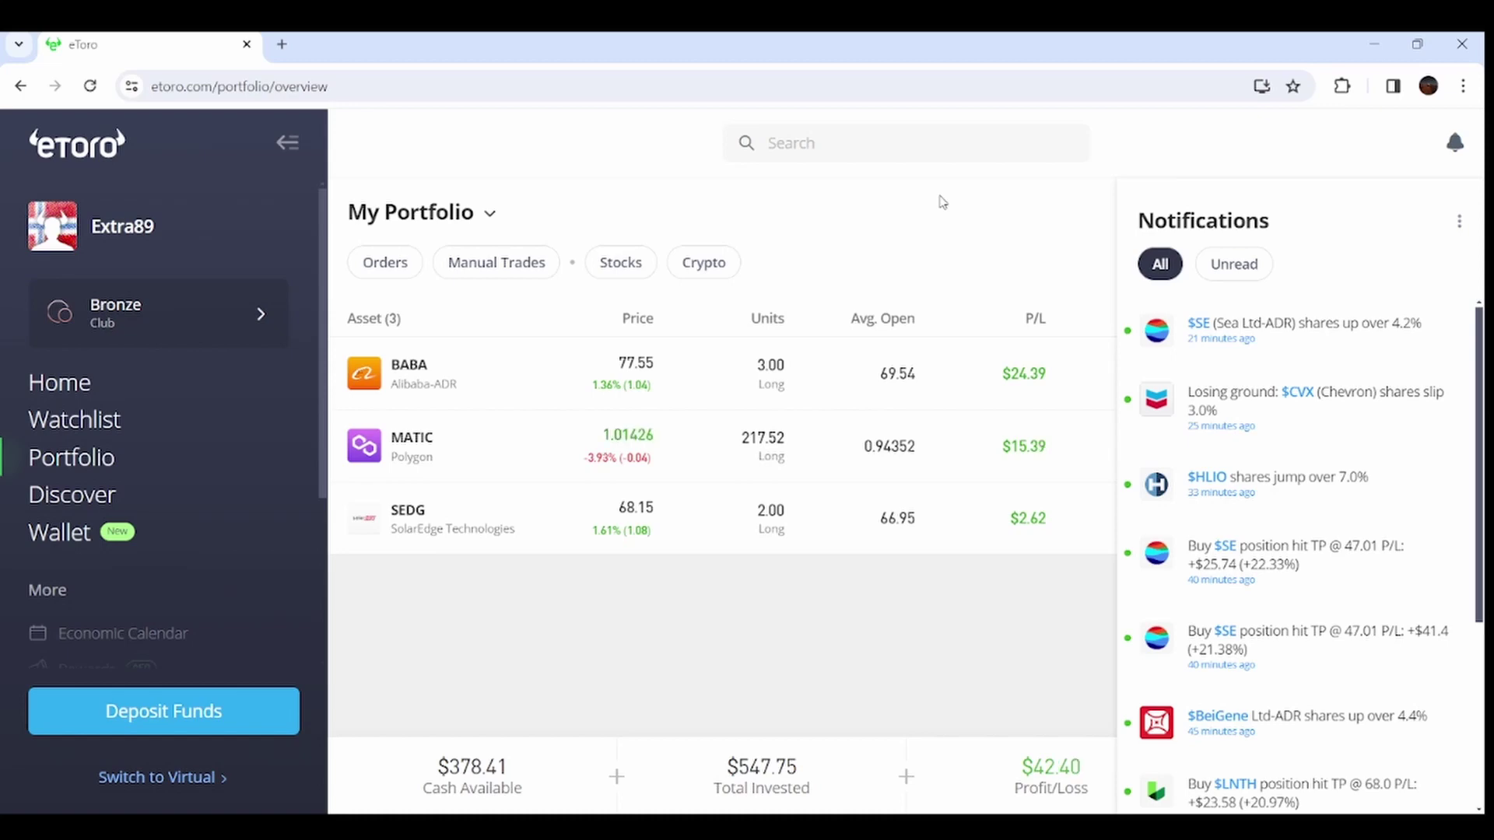
left_click(1207, 477)
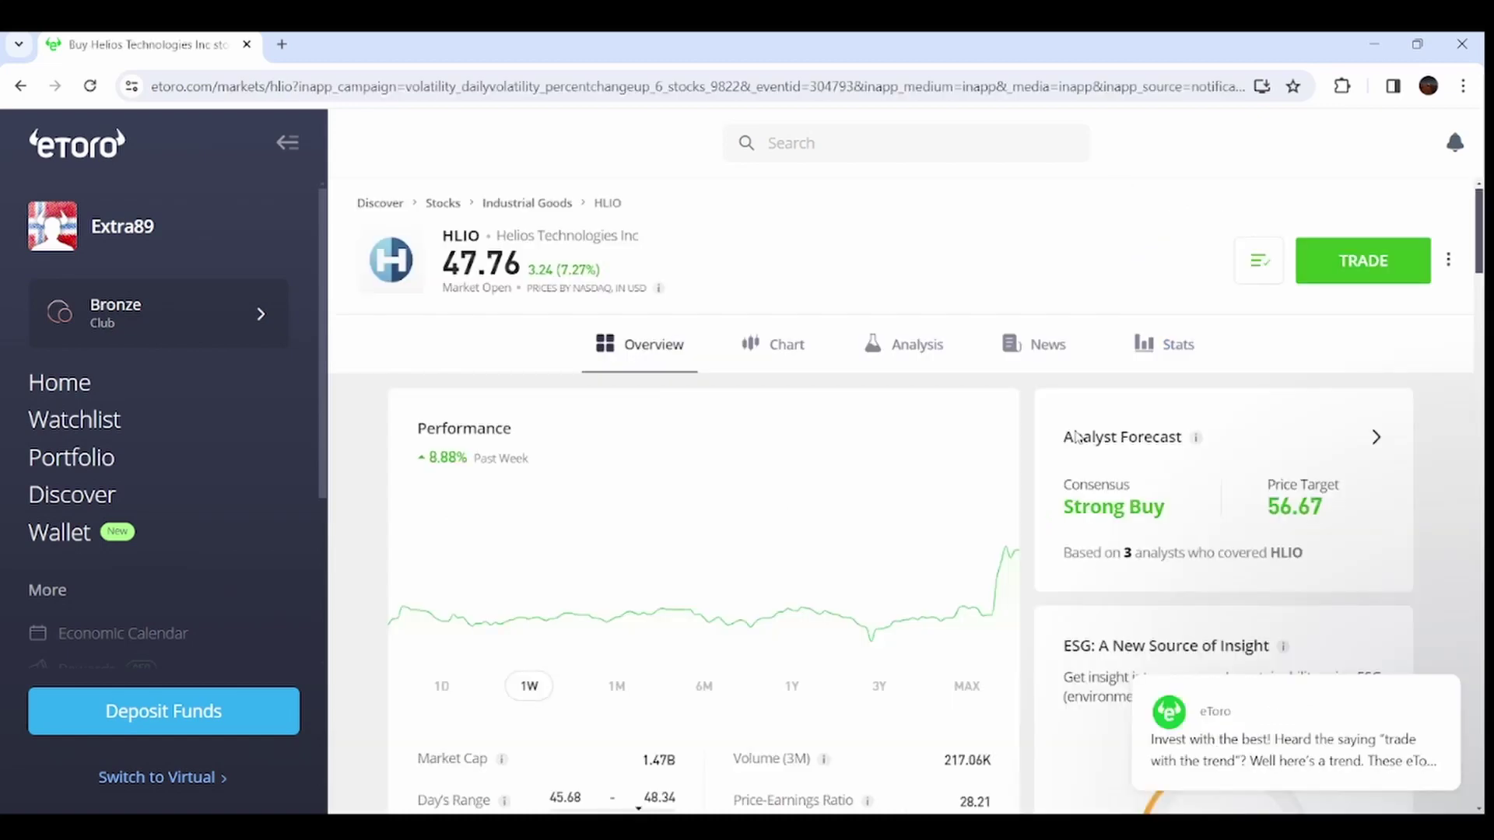
scroll(1176, 310, "down", 3)
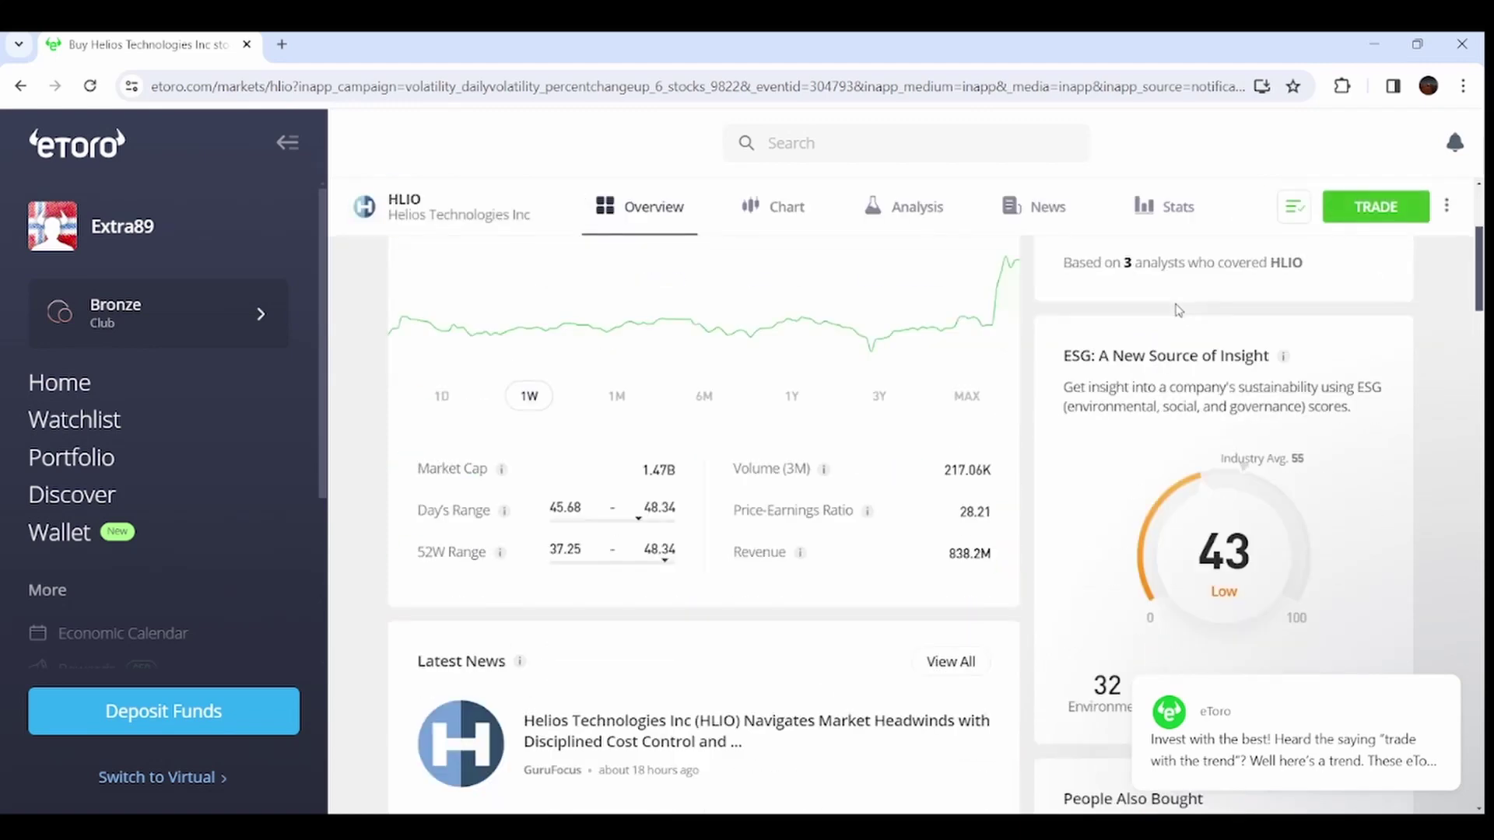
scroll(1171, 311, "up", 3)
Step: Check HLIO stats, then view FOXF stats from the investiti watchlist
left_click(1157, 356)
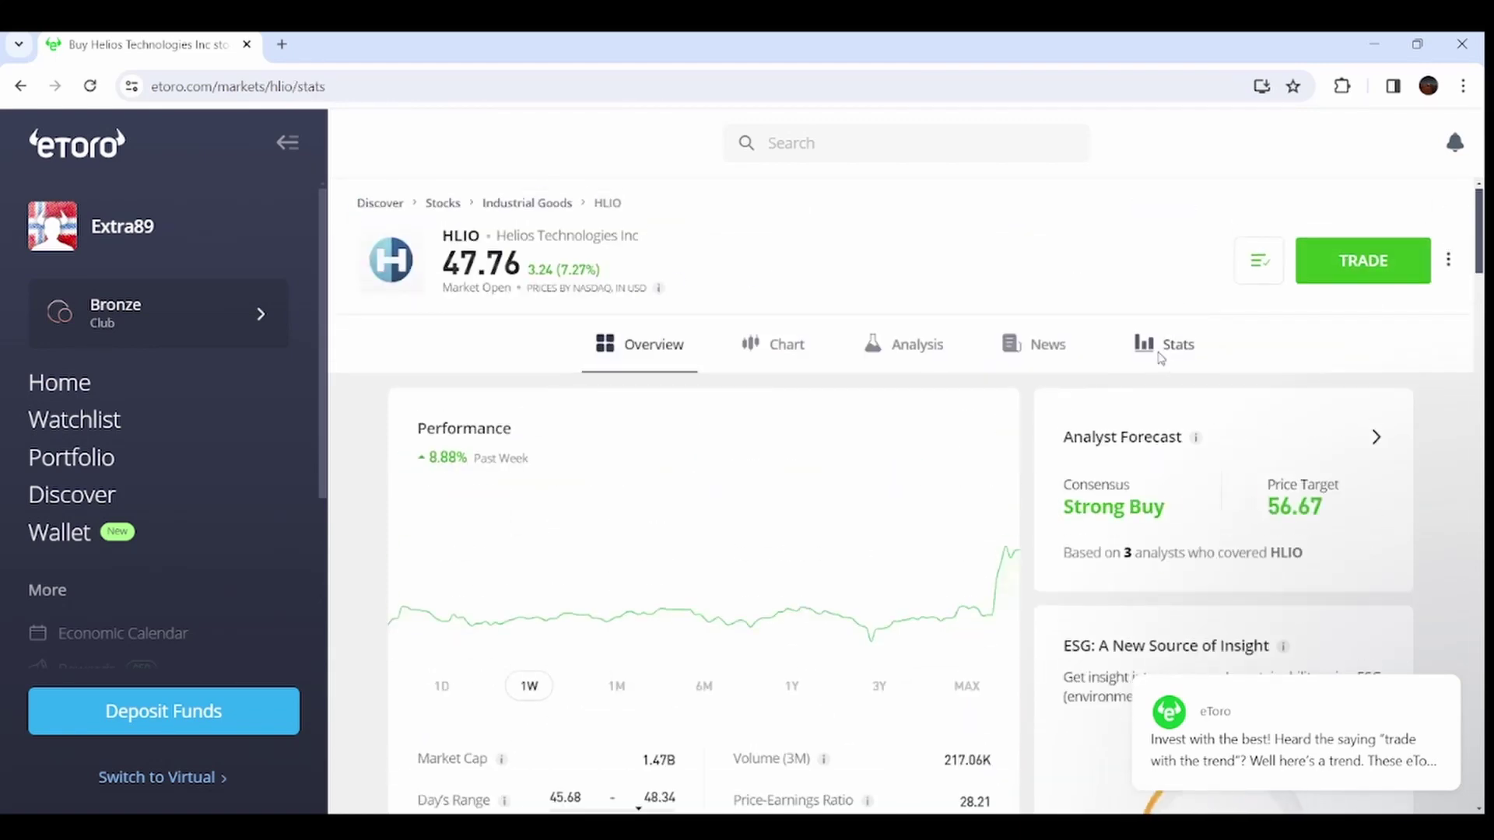
left_click(71, 458)
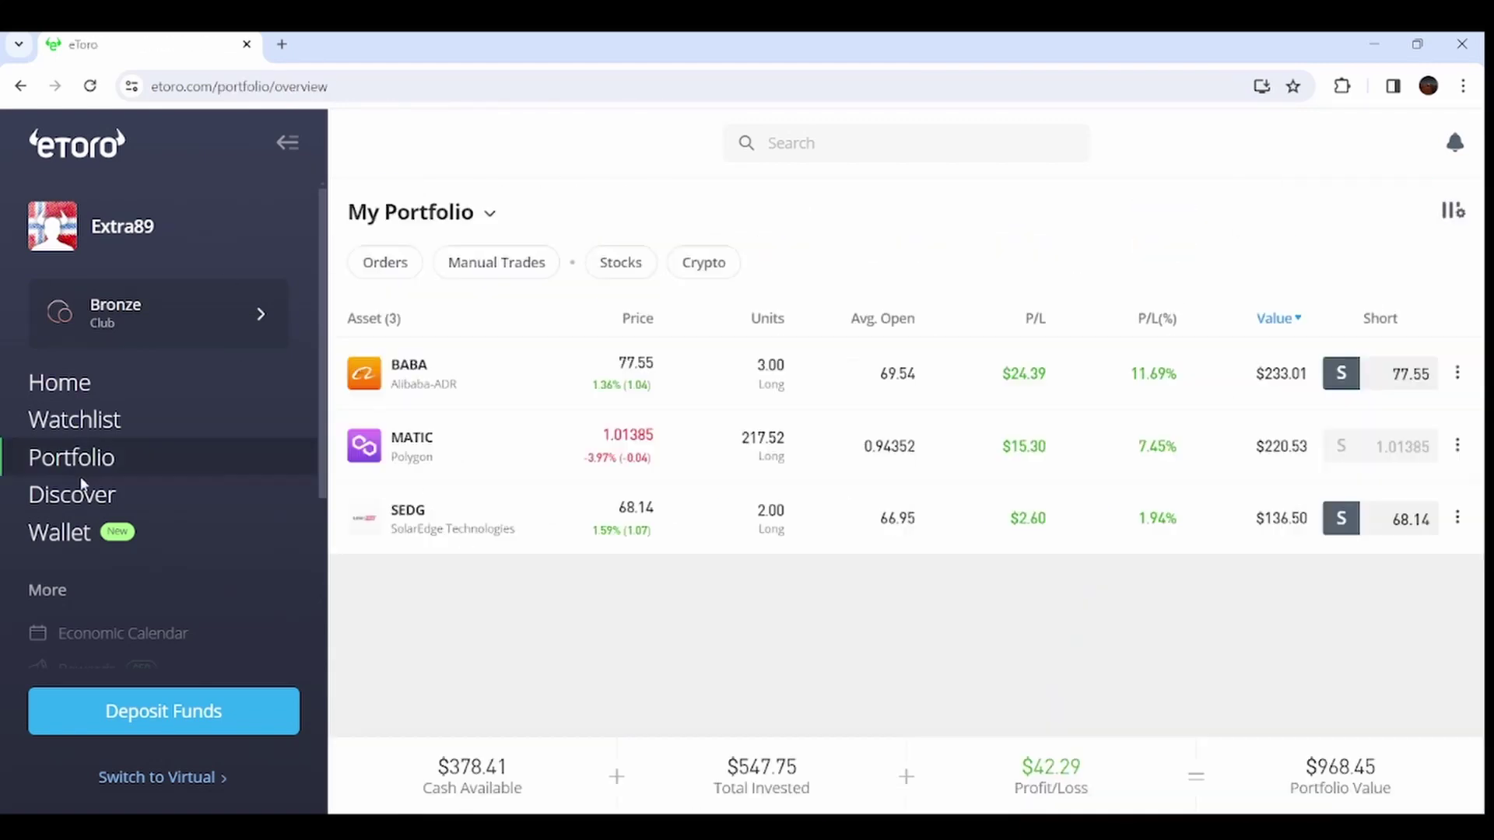
left_click(73, 434)
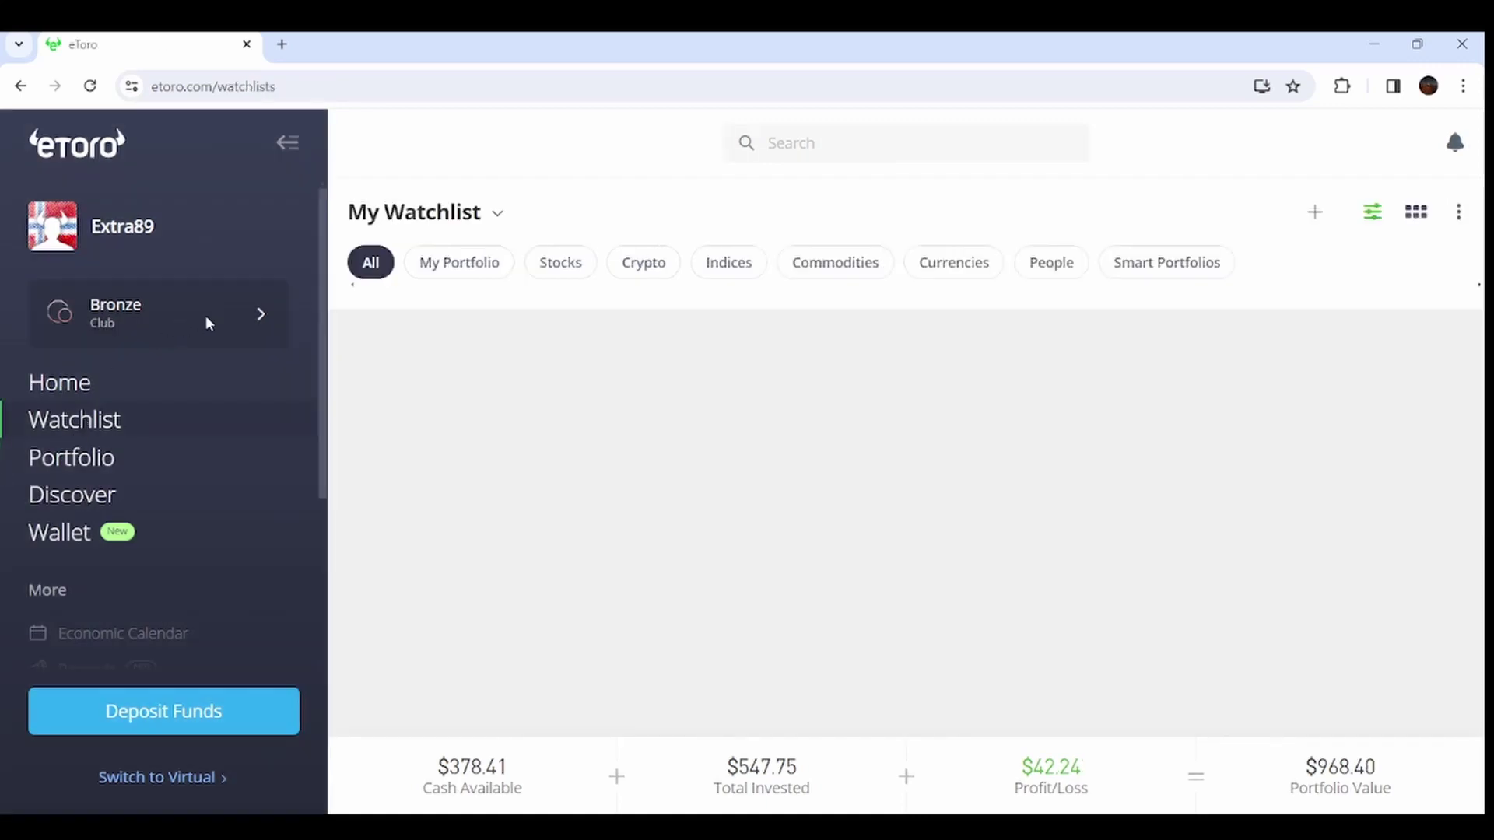
left_click(421, 213)
left_click(428, 390)
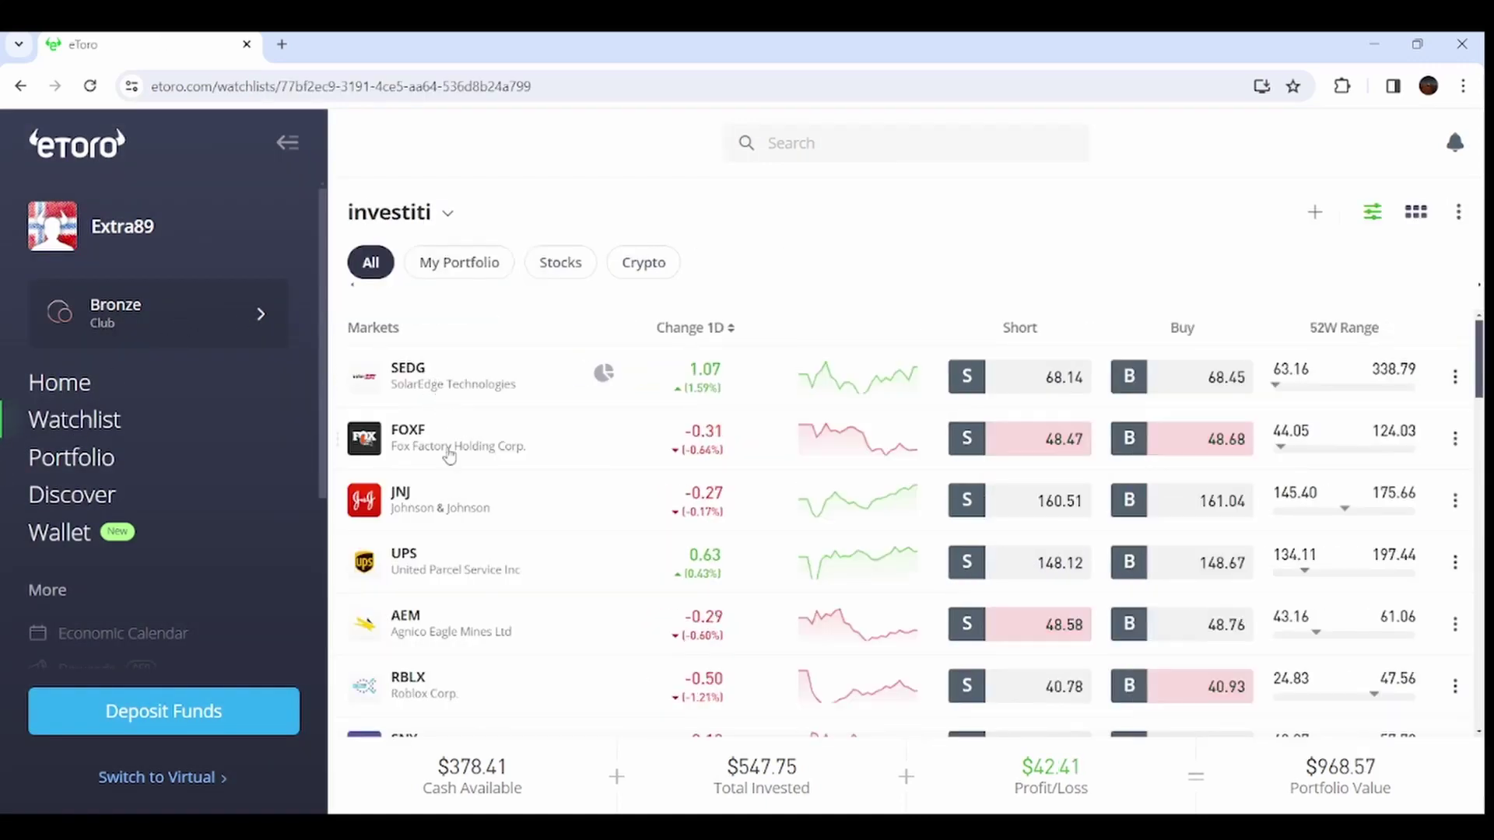
left_click(453, 437)
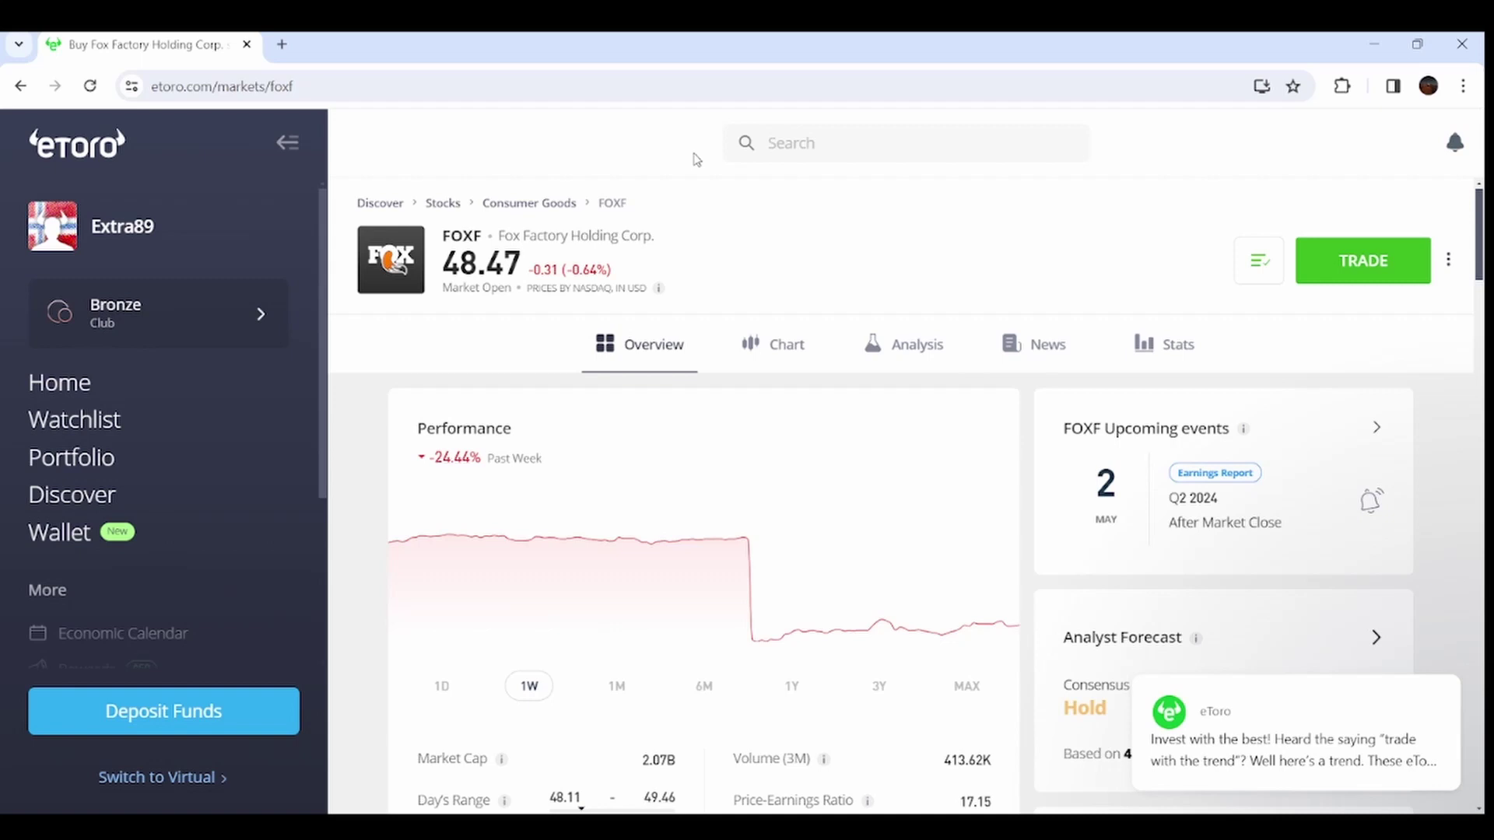
left_click(1164, 344)
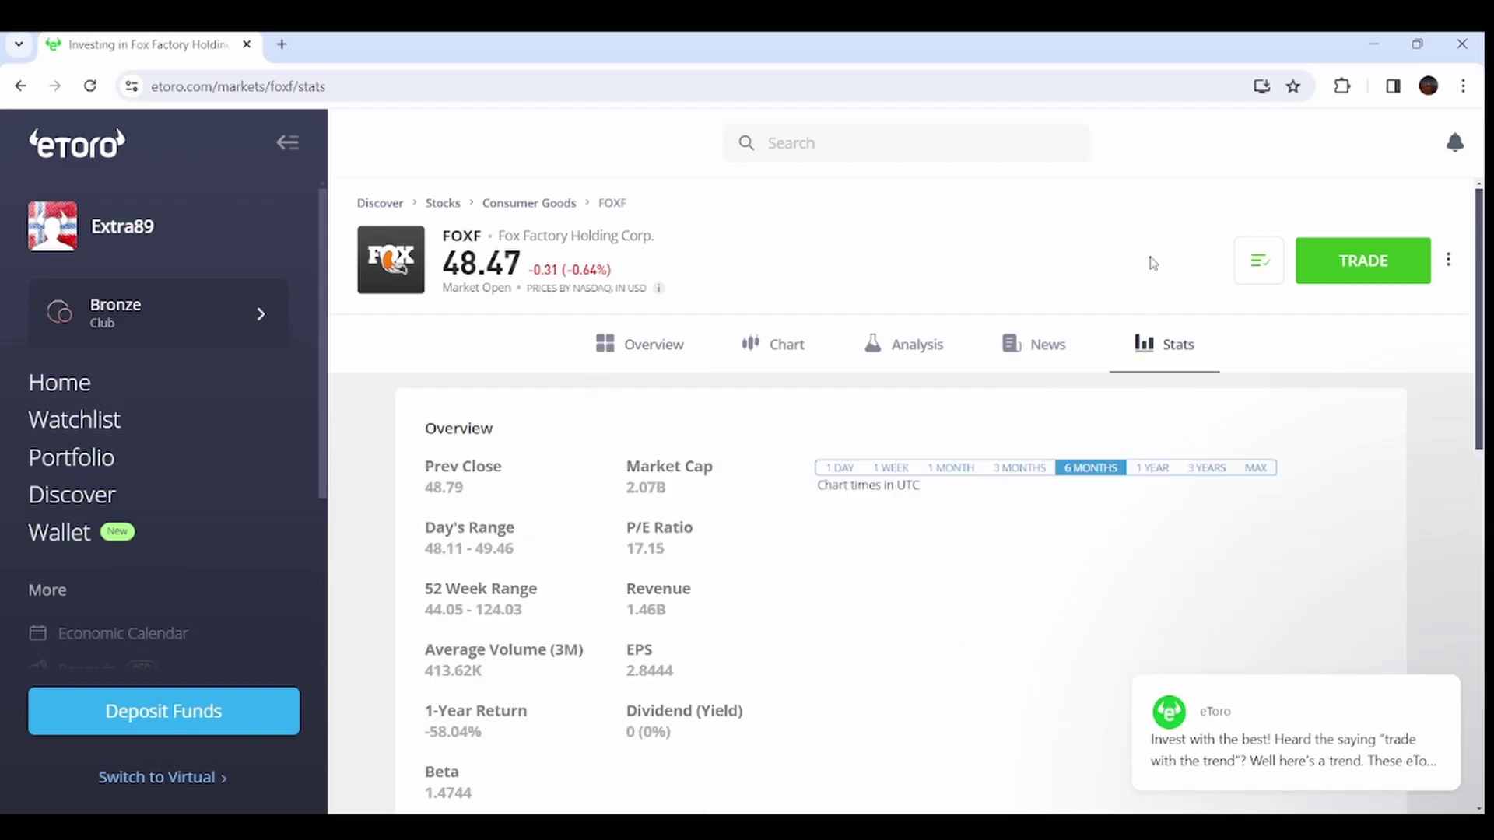
scroll(1150, 263, "down", 3)
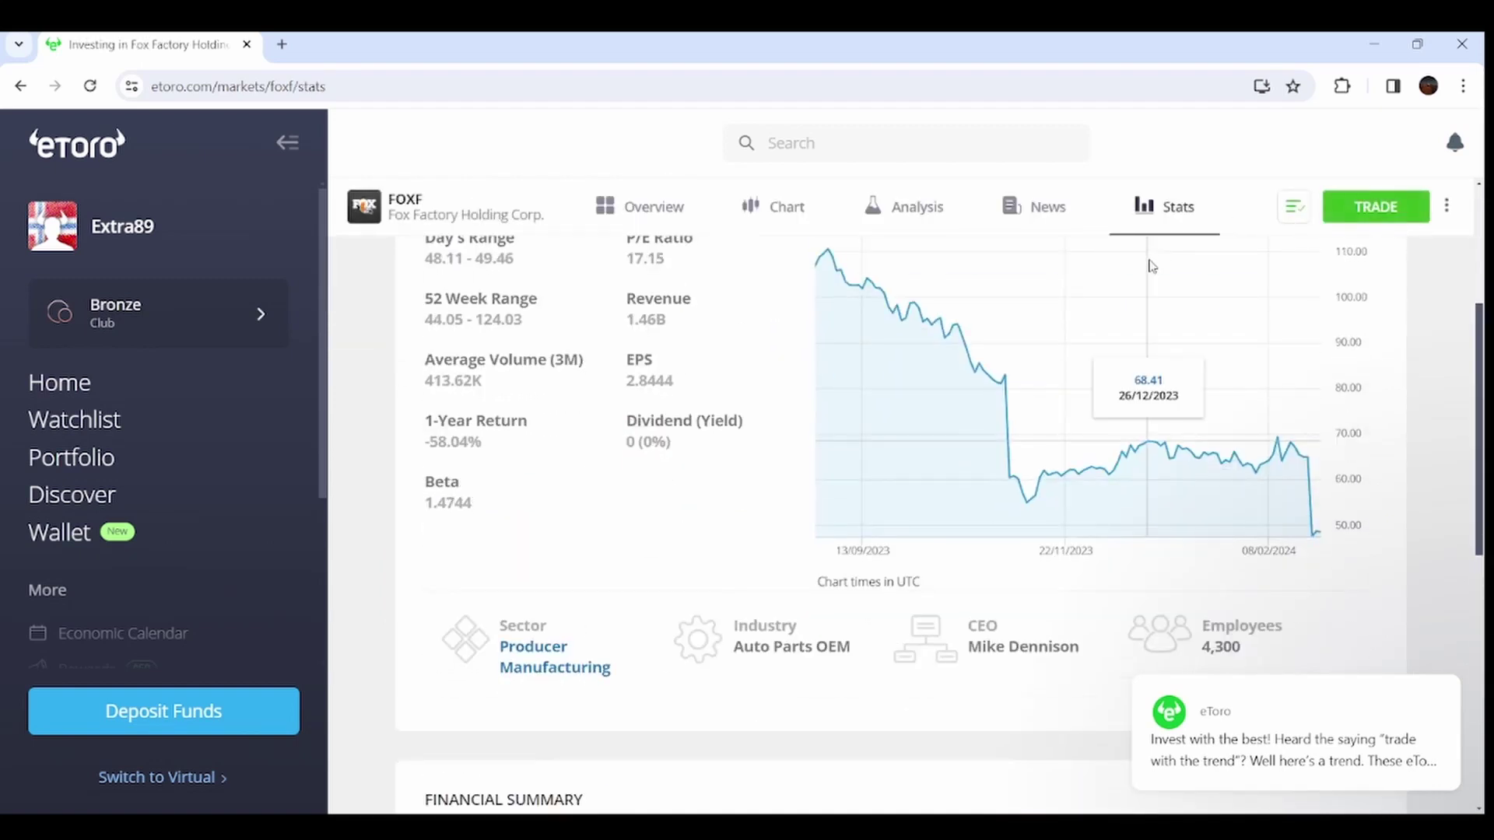
mouse_move(1316, 537)
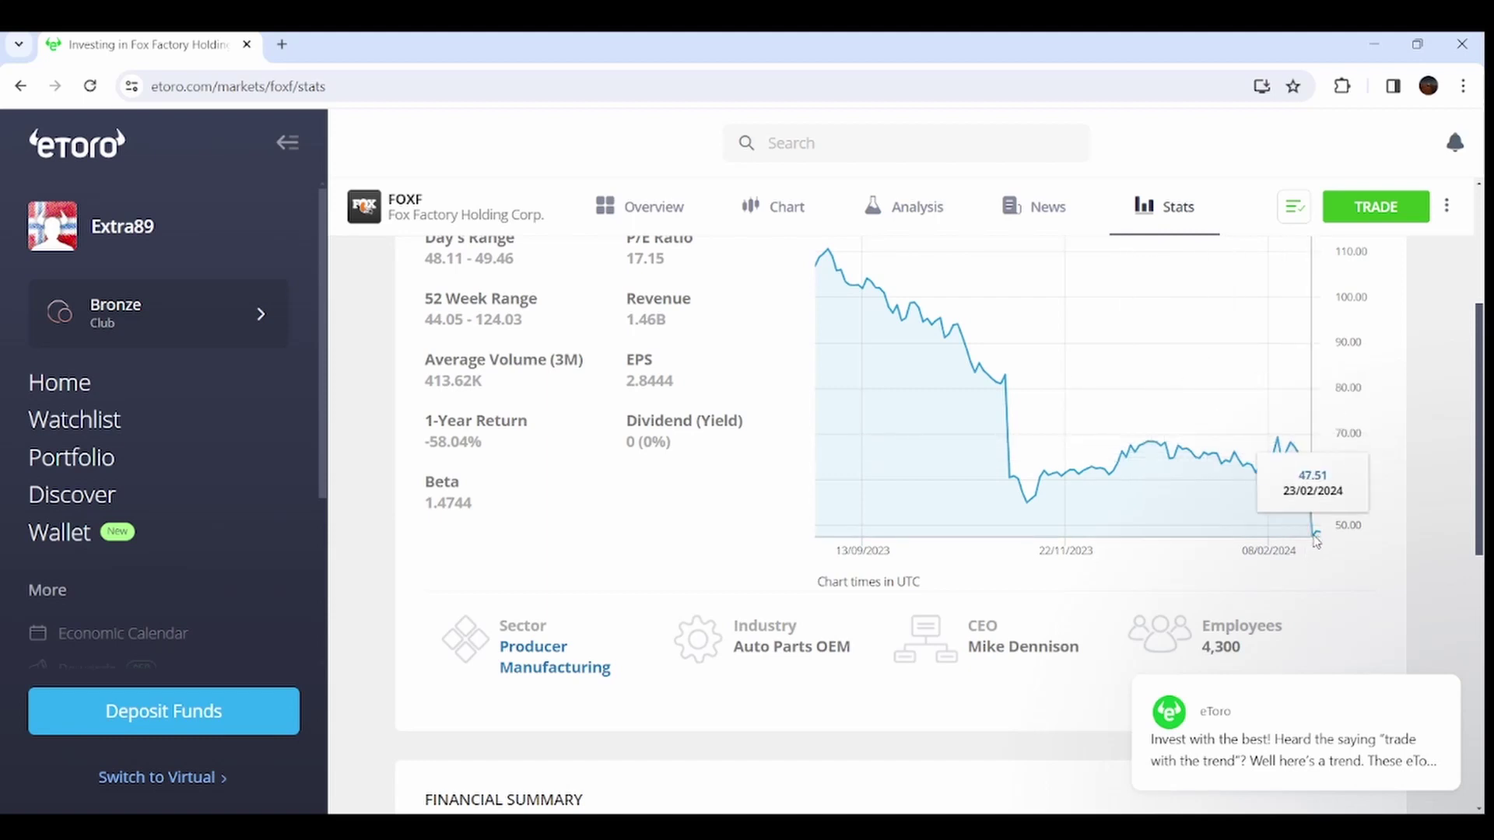
scroll(1167, 443, "up", 3)
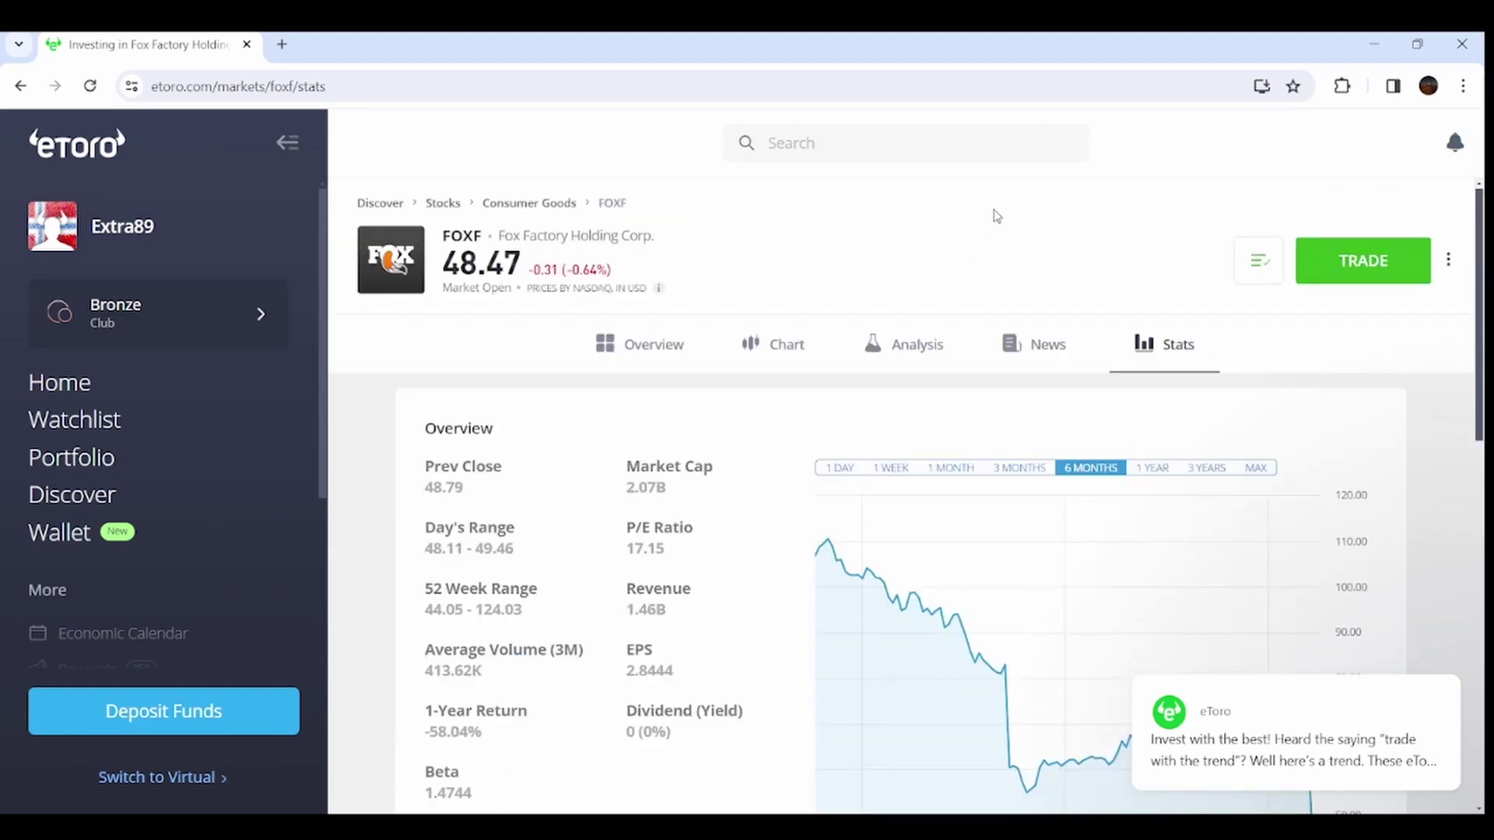
scroll(1031, 228, "down", 5)
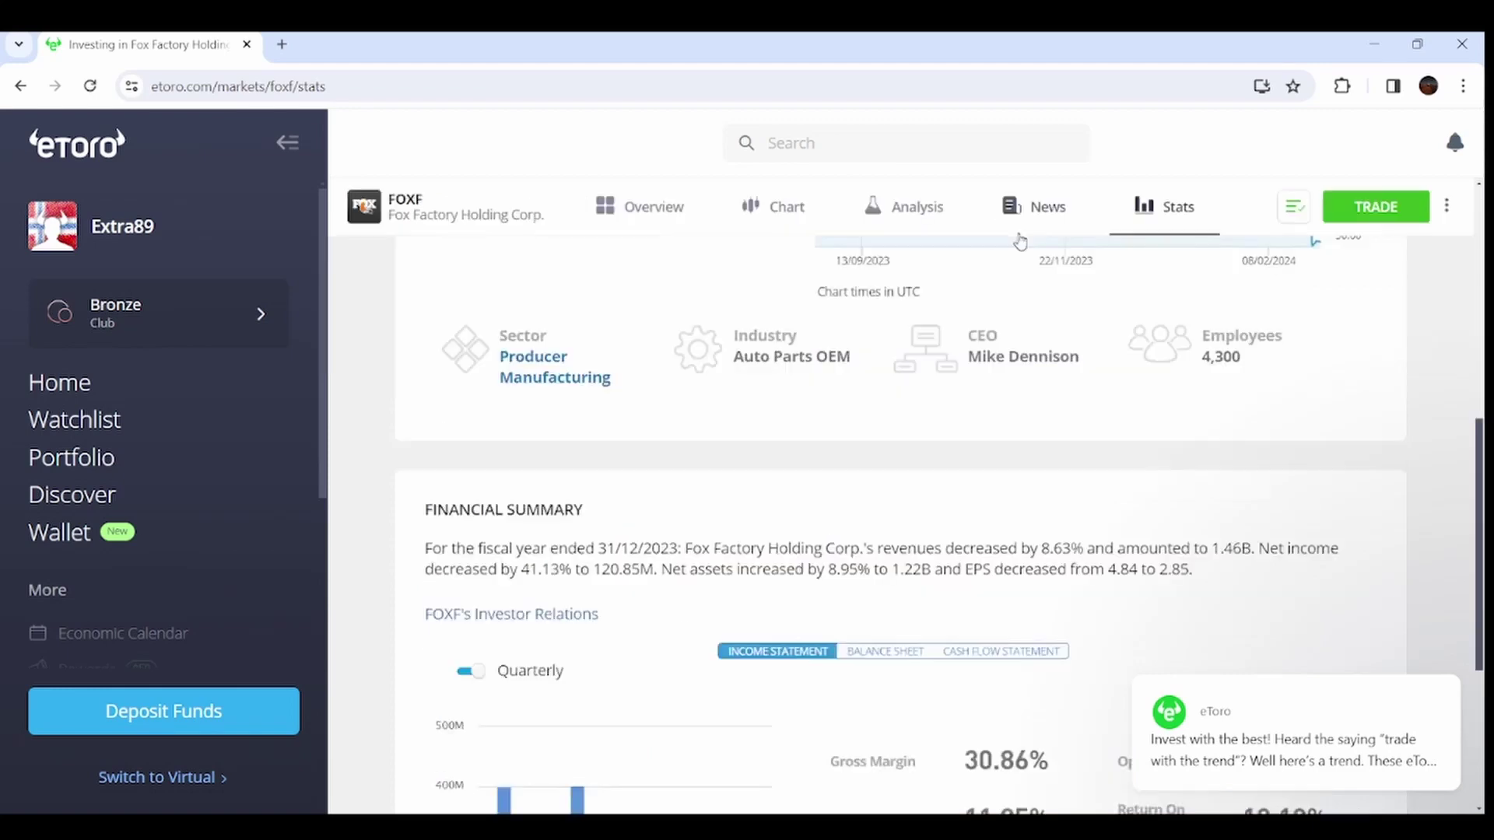
scroll(1021, 240, "up", 5)
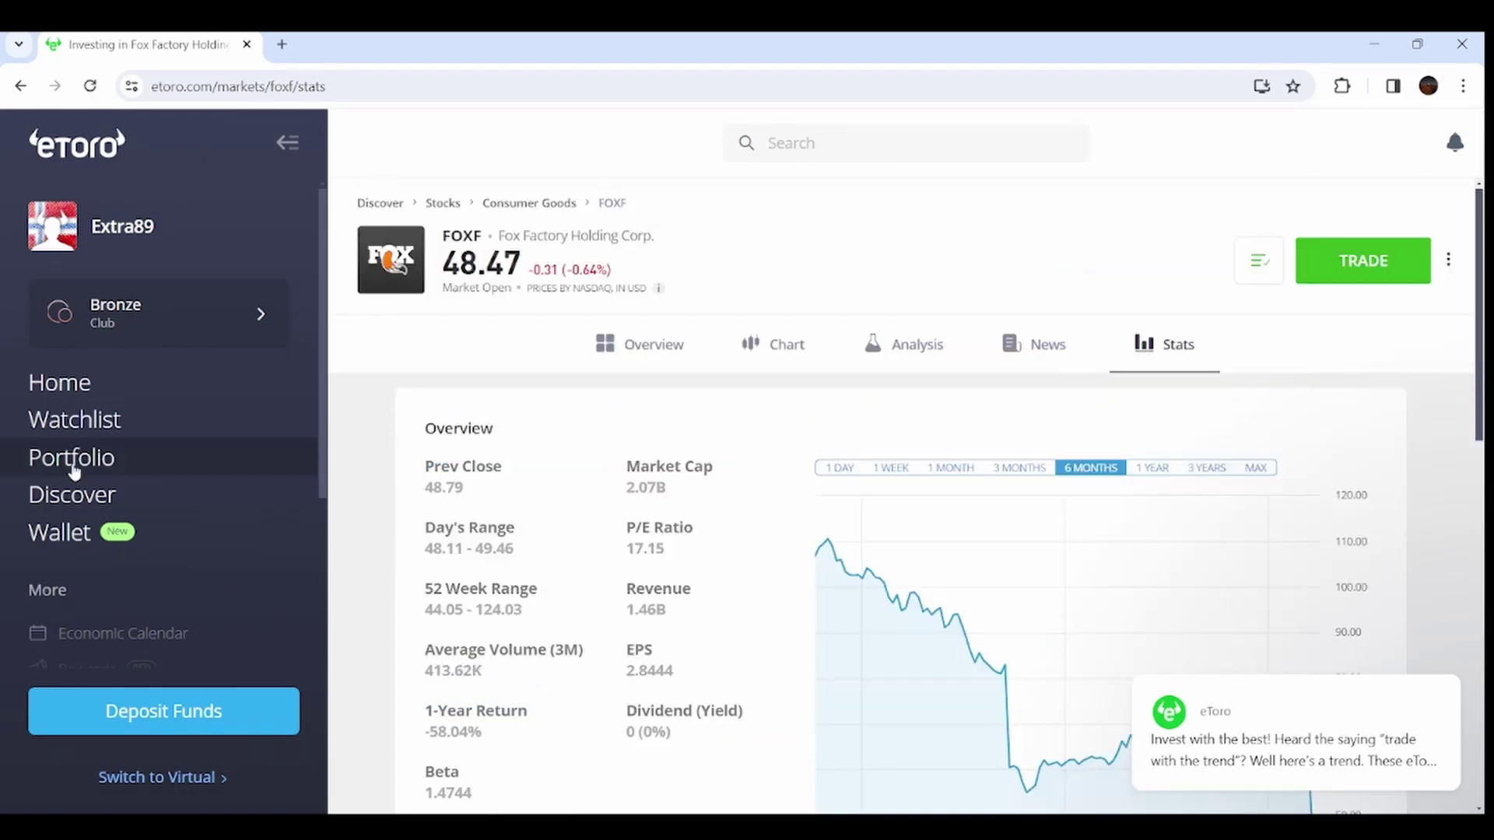
Step: Return to the portfolio and check the My Portfolio view dropdown
left_click(73, 462)
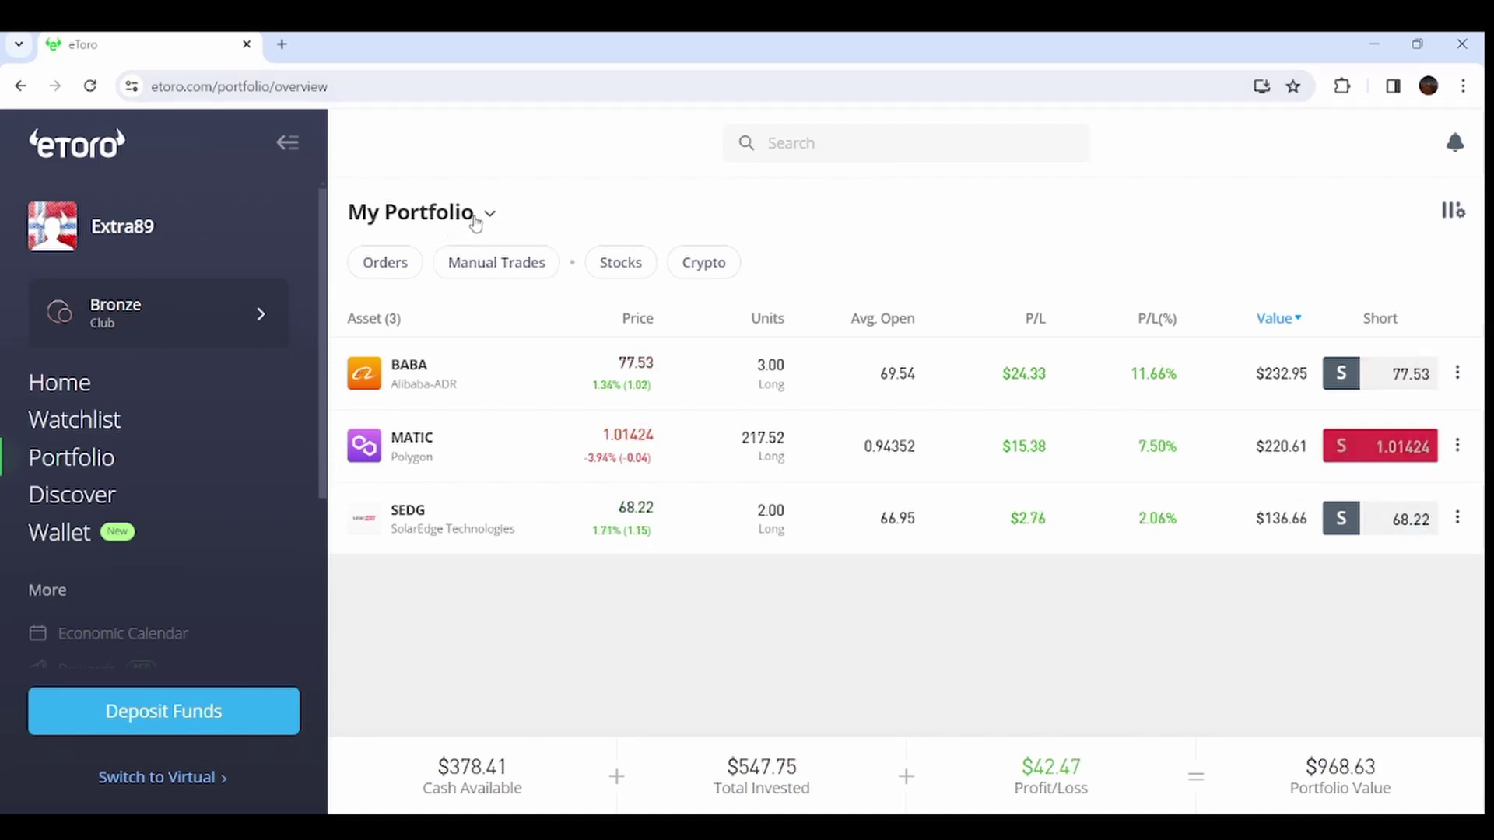
left_click(490, 216)
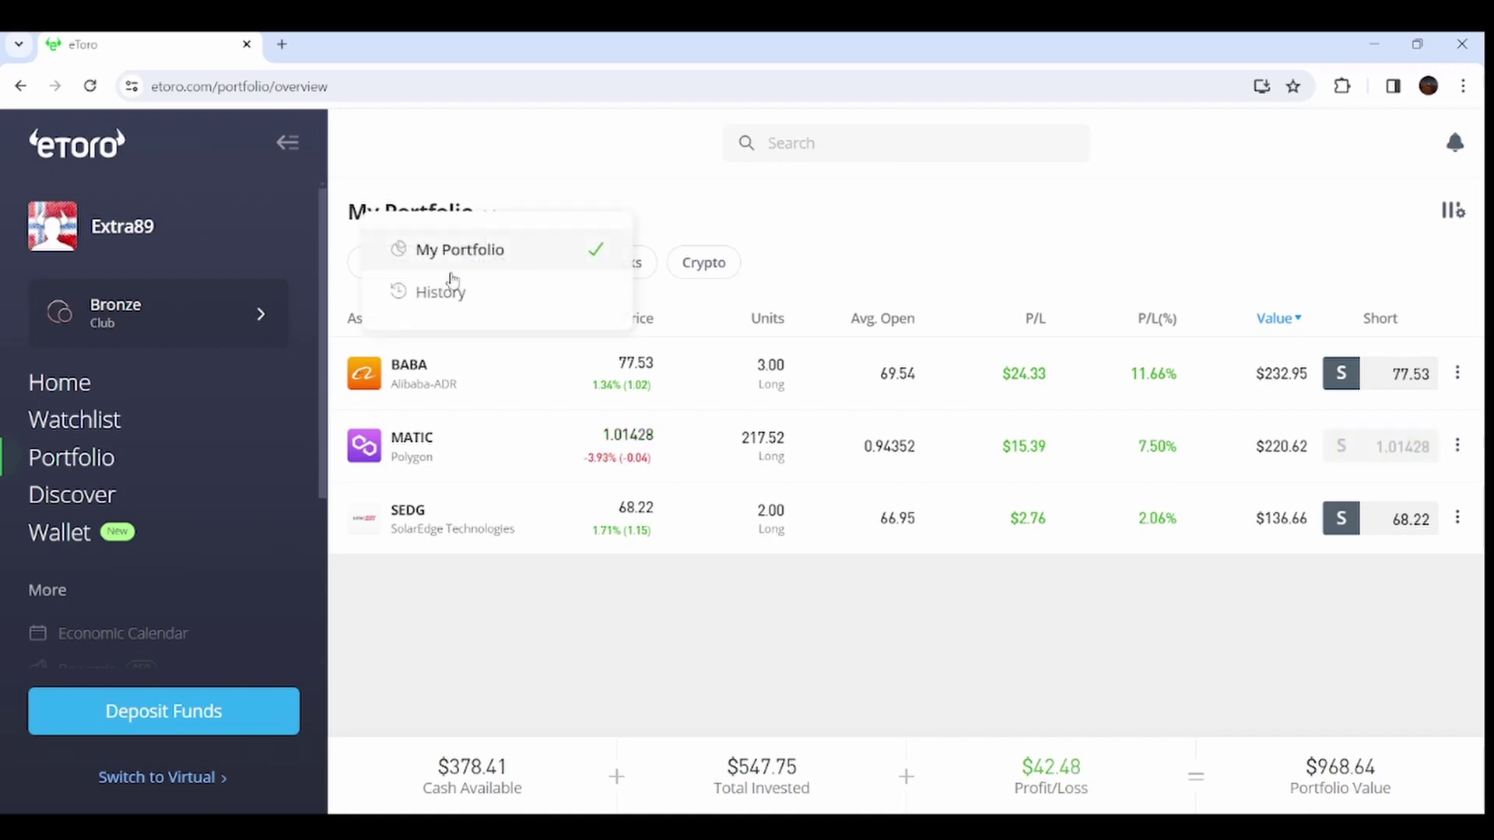
left_click(464, 249)
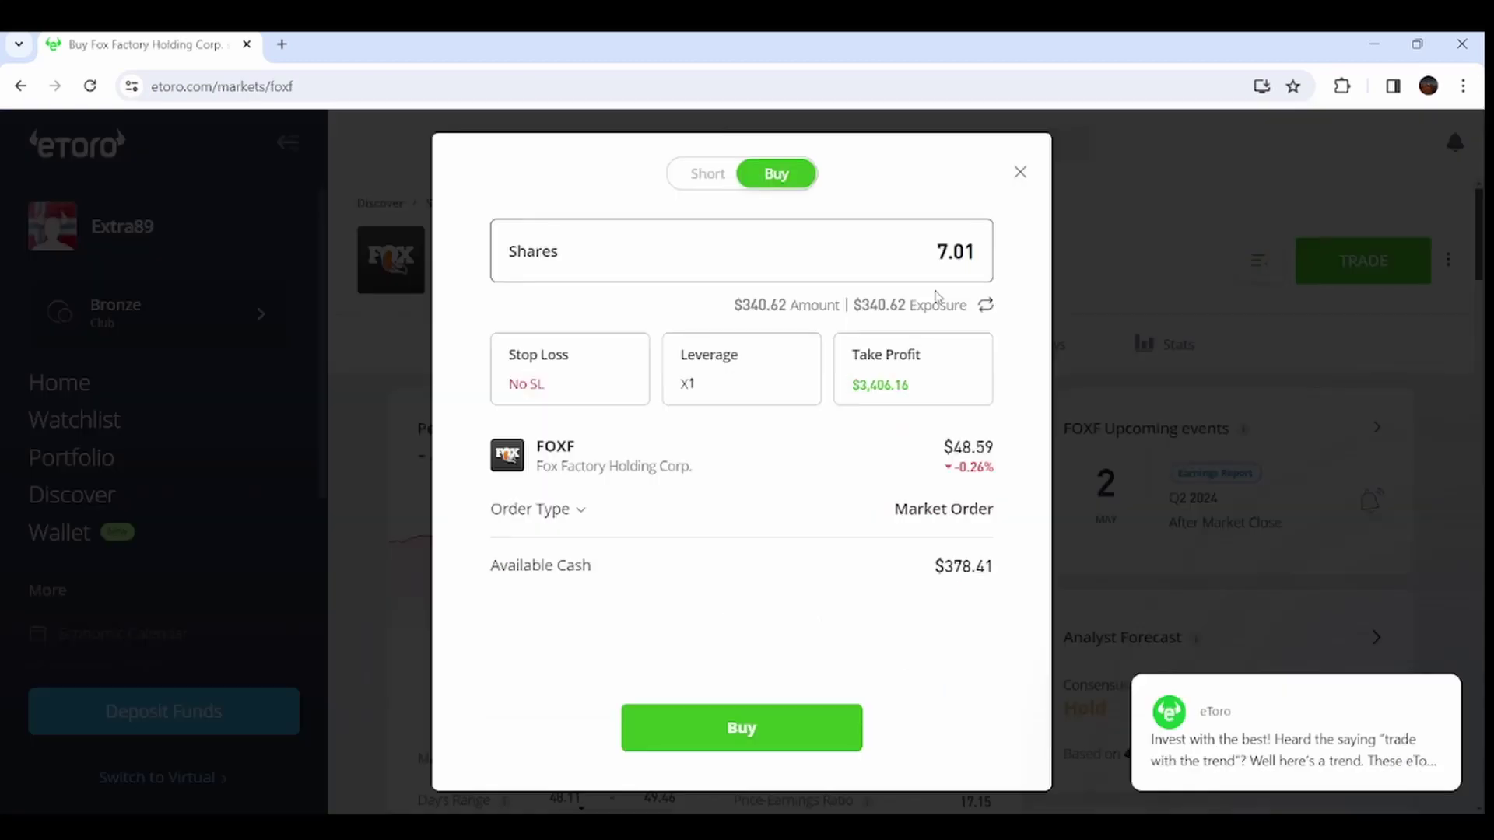
Step: Buy 7 FOXF shares, dismiss the share prompt, and view the portfolio
key("BackSpace")
key("BackSpace")
key("BackSpace")
left_click(951, 566)
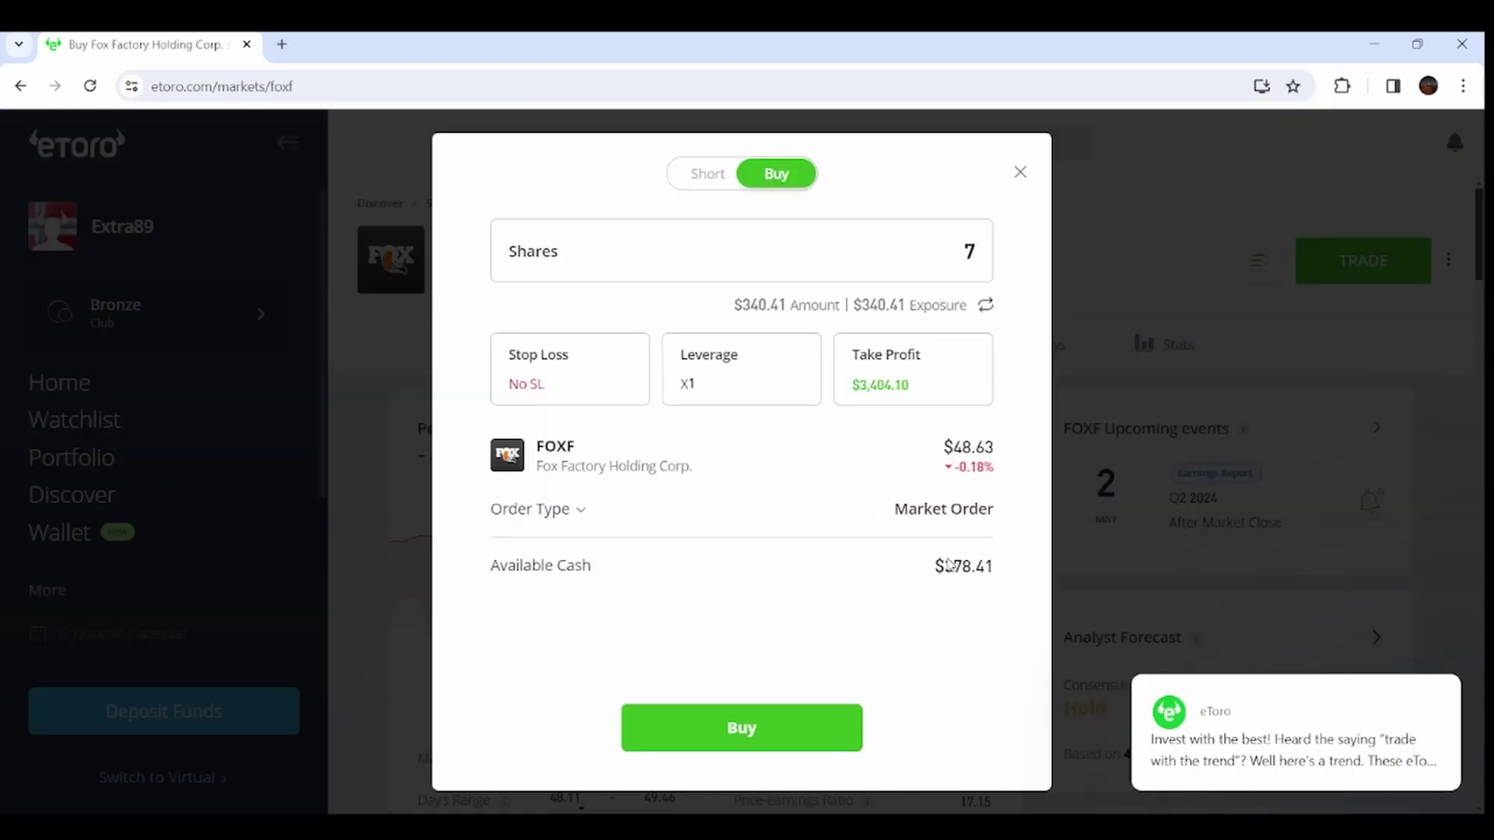
left_click(978, 258)
type("8")
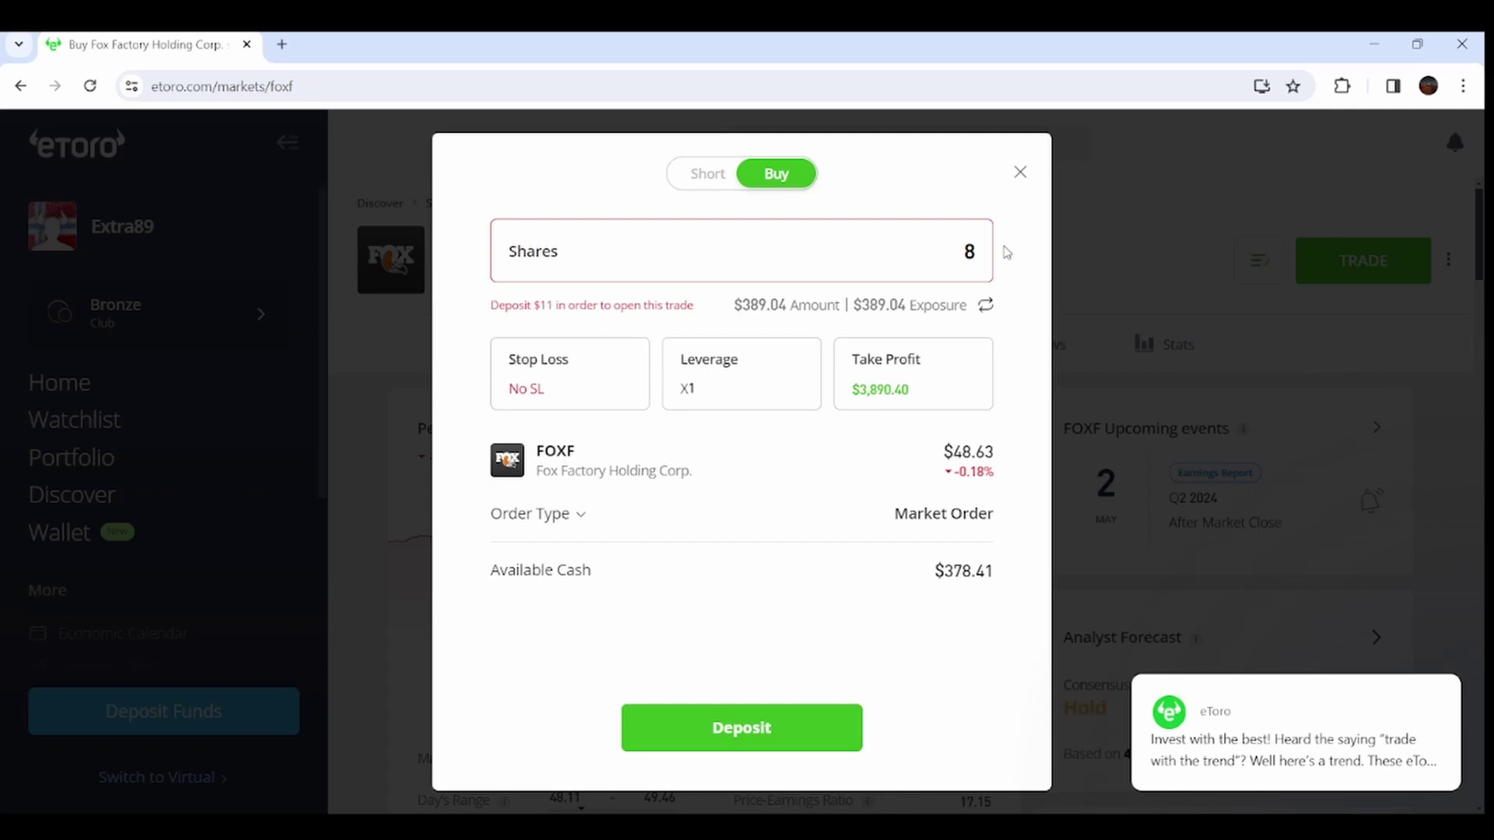
key("BackSpace")
type("7")
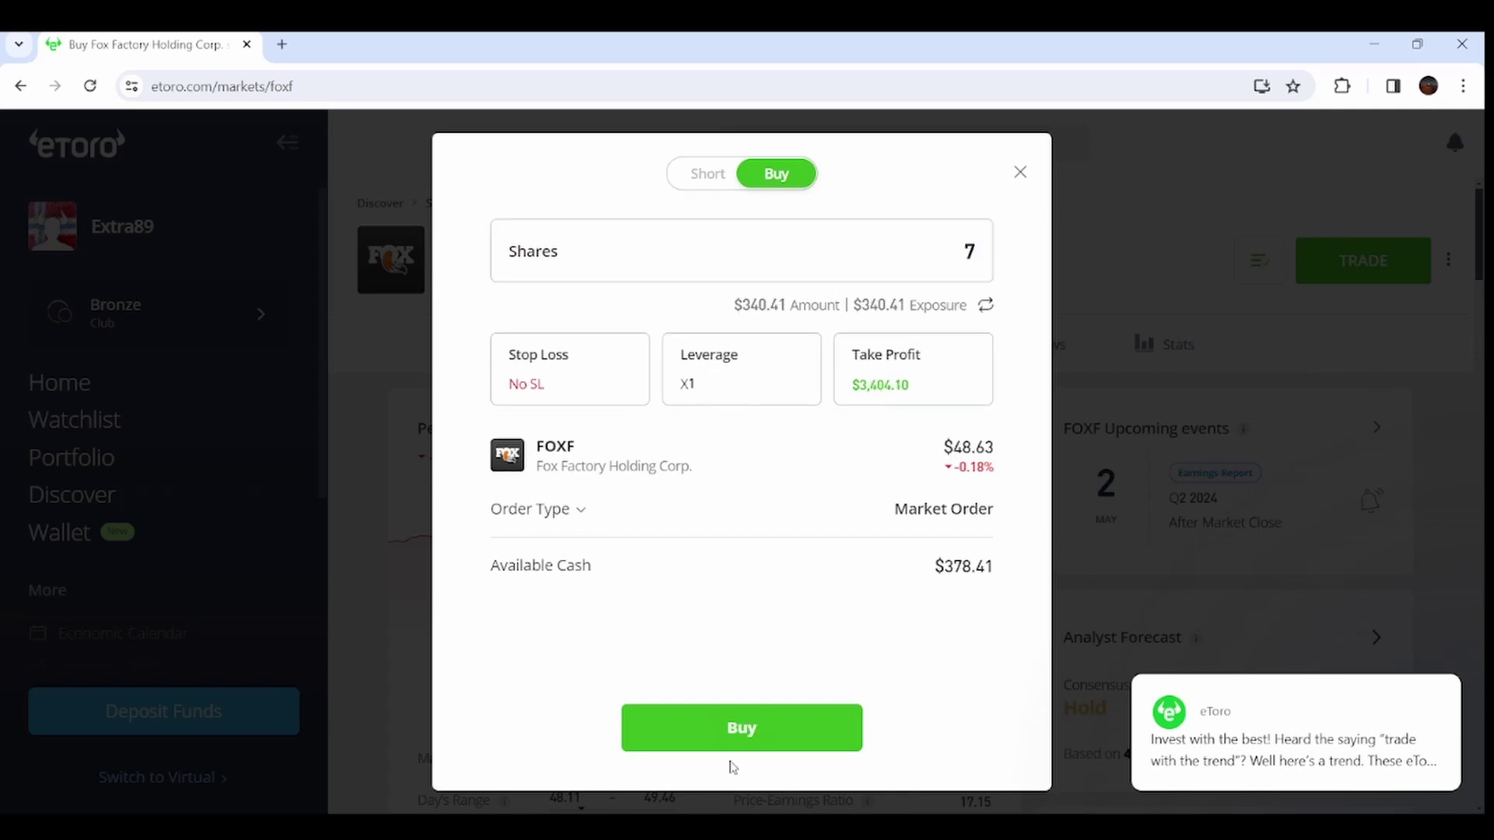
left_click(735, 745)
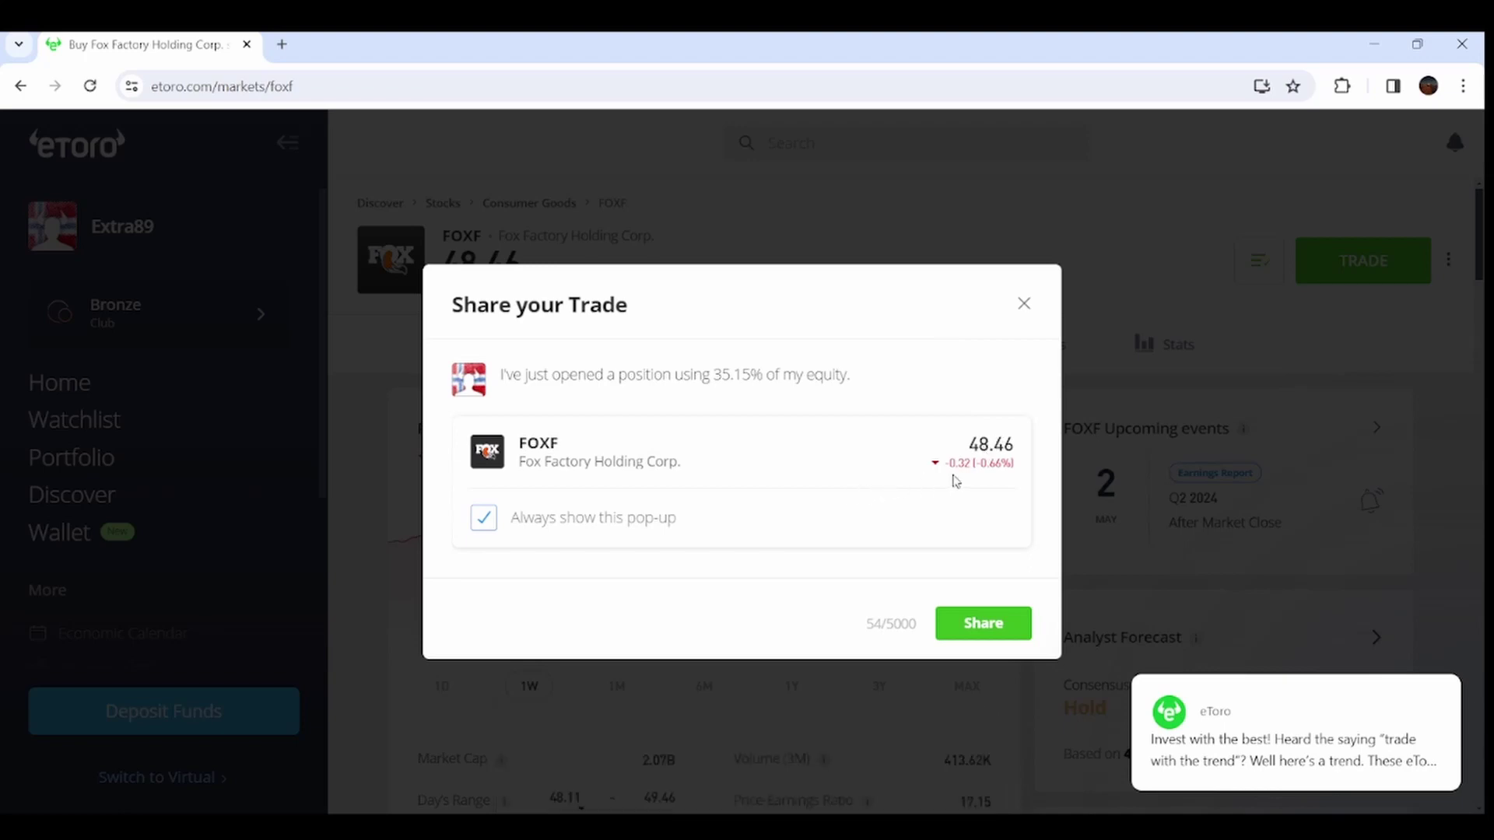
left_click(1024, 303)
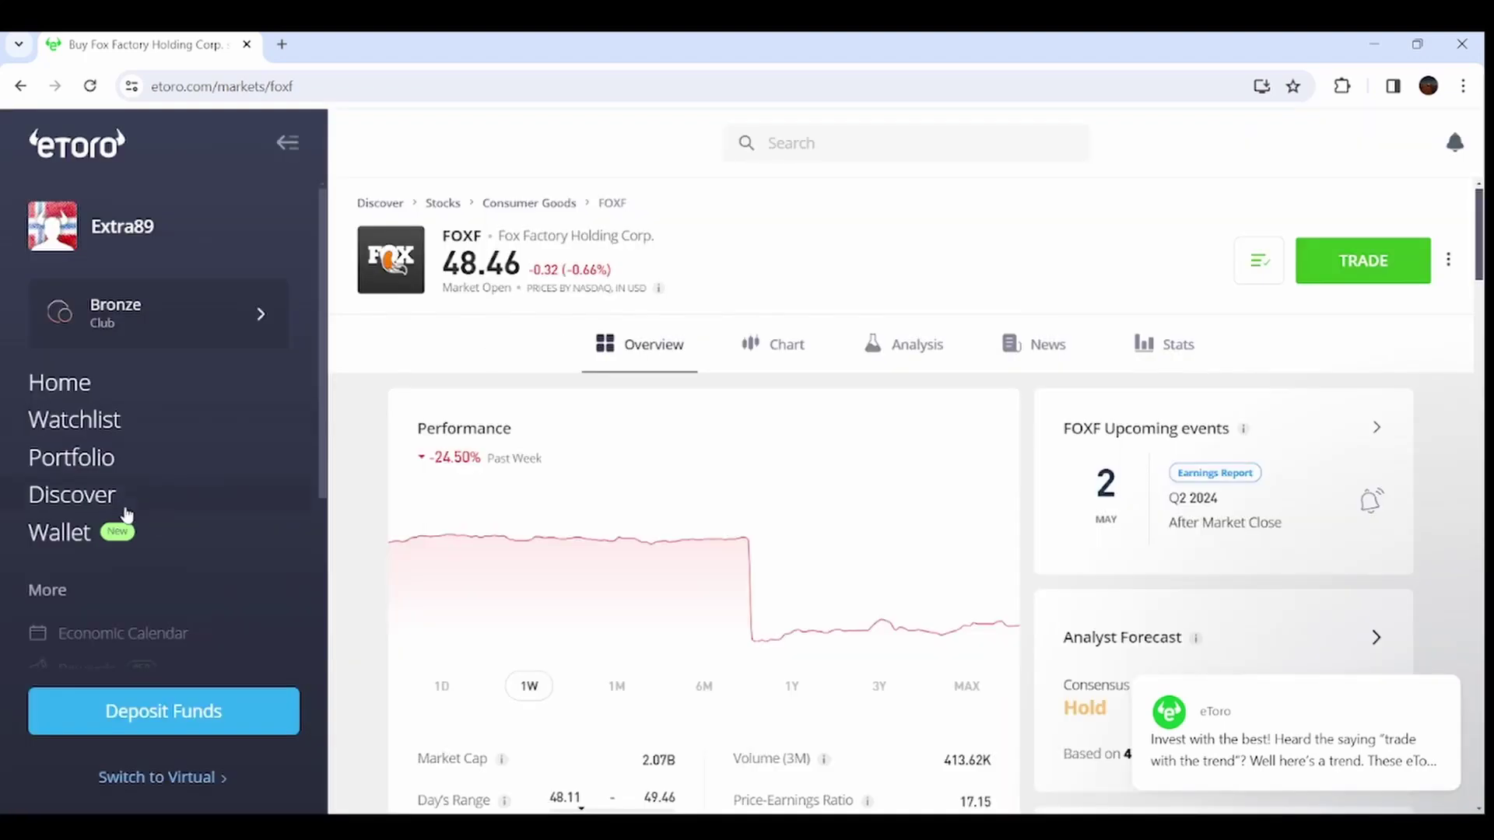
left_click(108, 464)
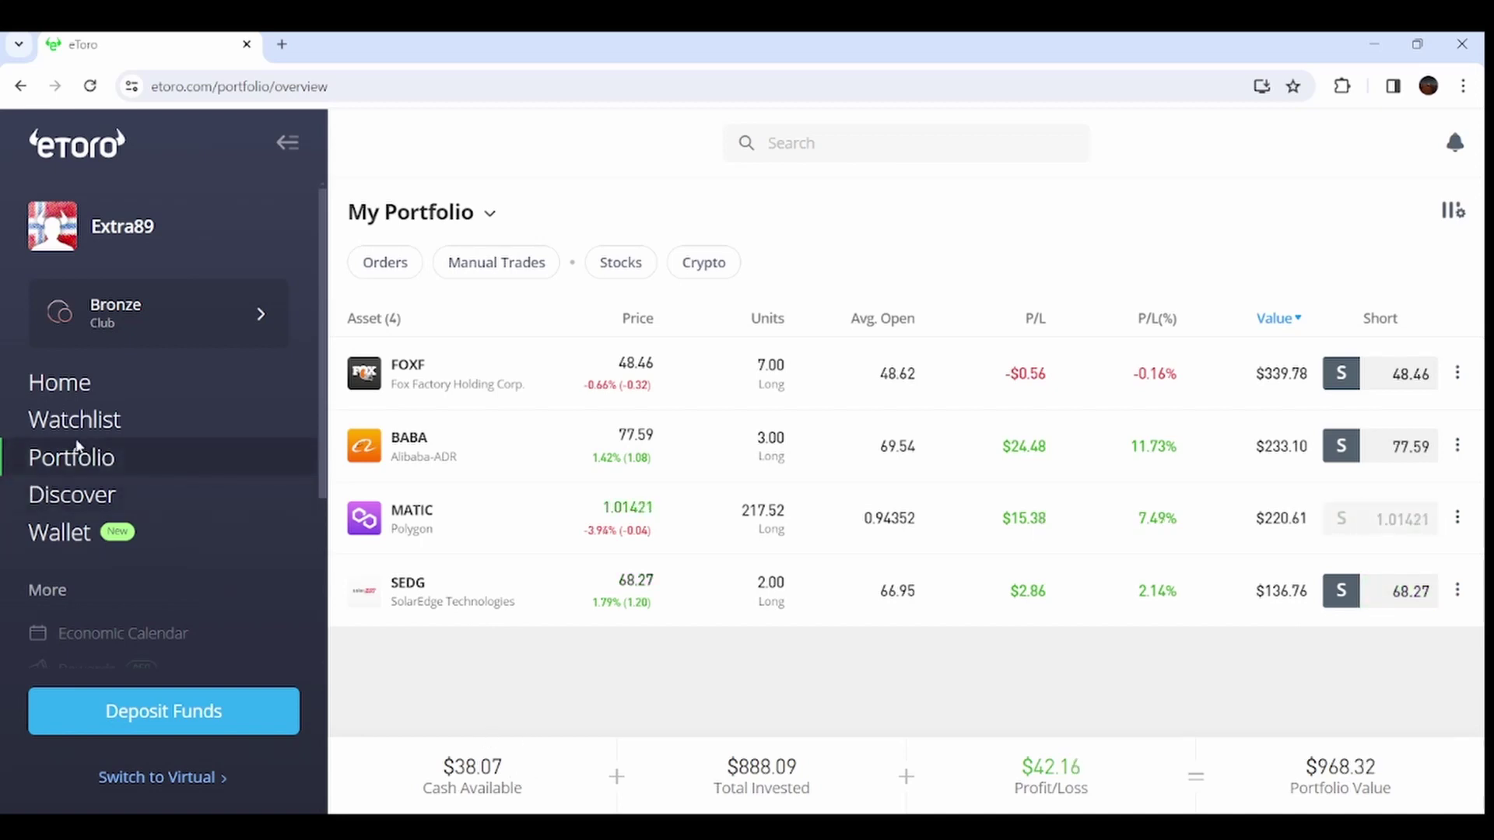
Step: From Home, review Cardano (ADA) statistics and six-month chart, then its overview
left_click(114, 385)
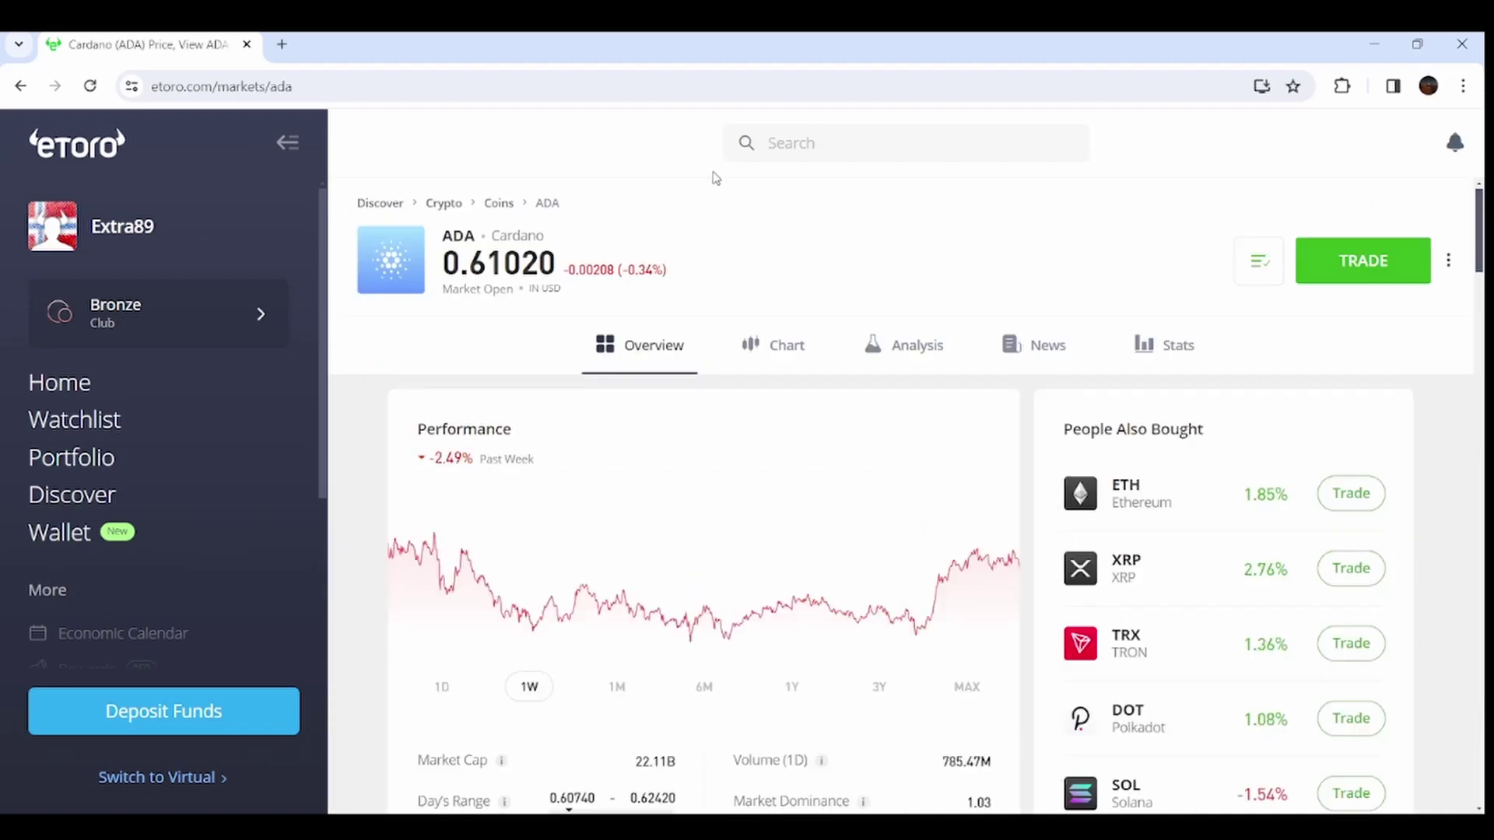
scroll(707, 193, "down", 2)
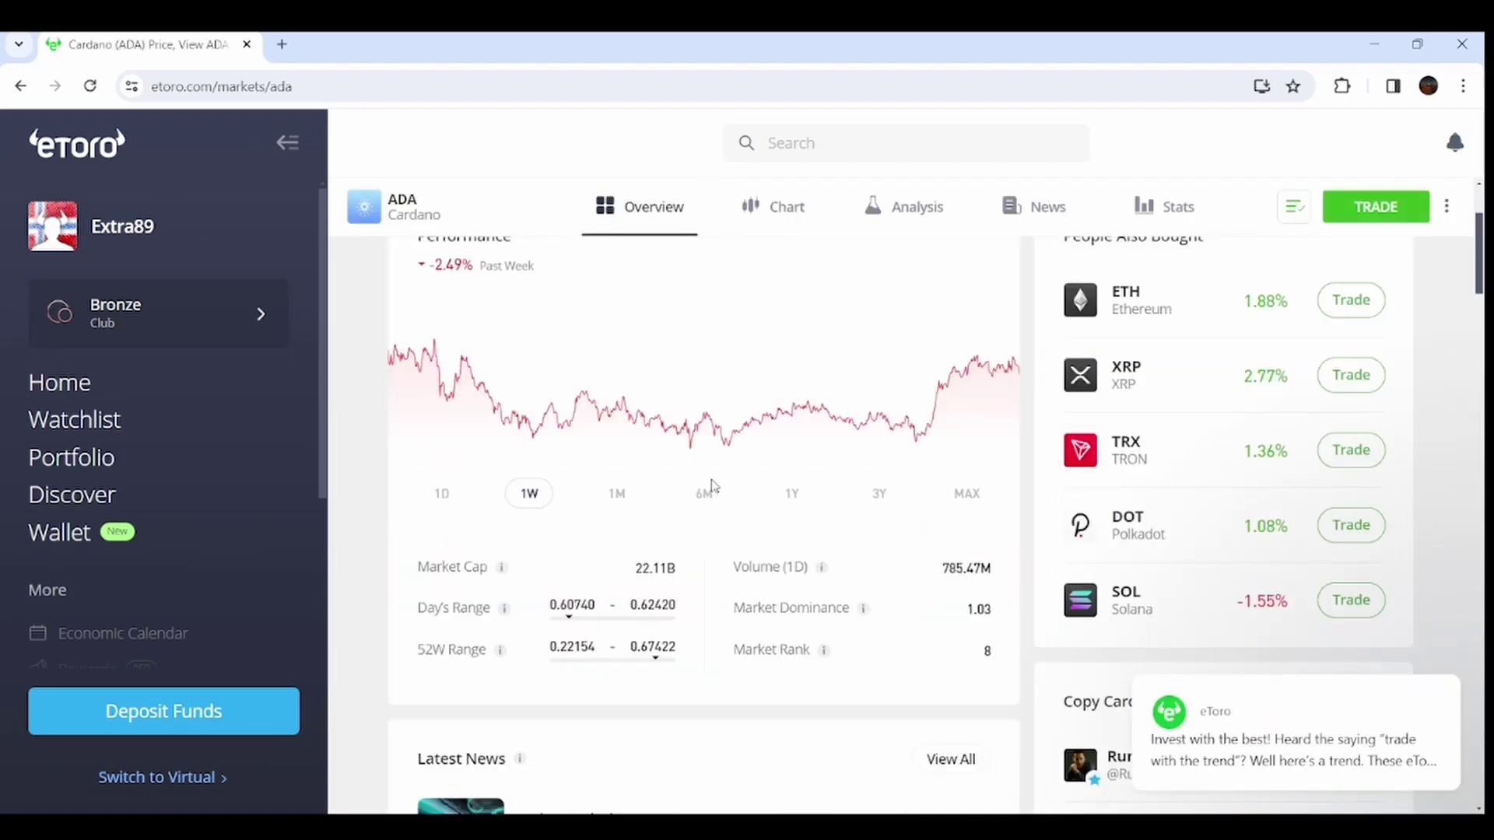
scroll(900, 448, "up", 2)
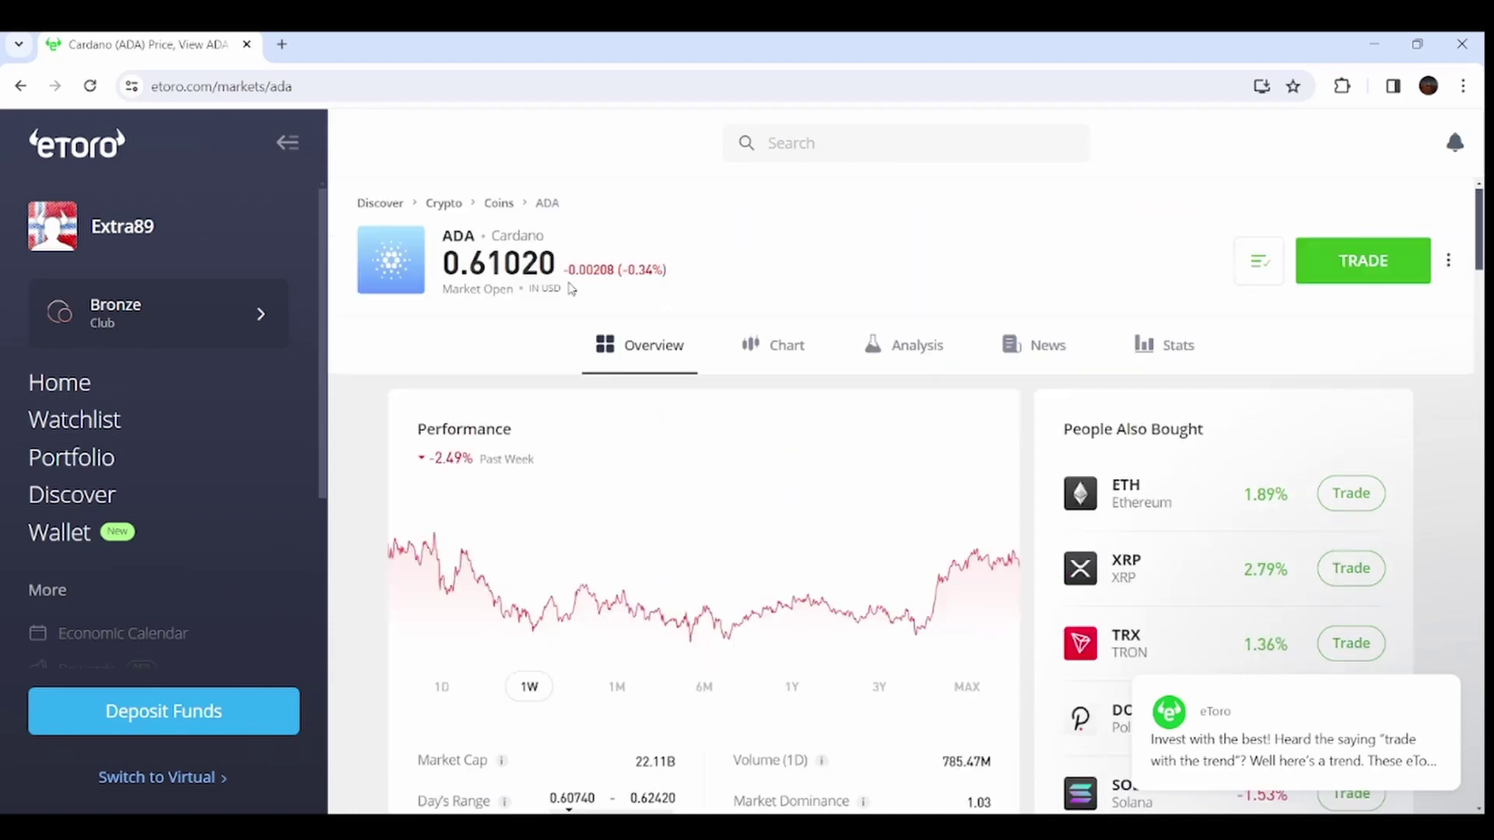
left_click(1163, 345)
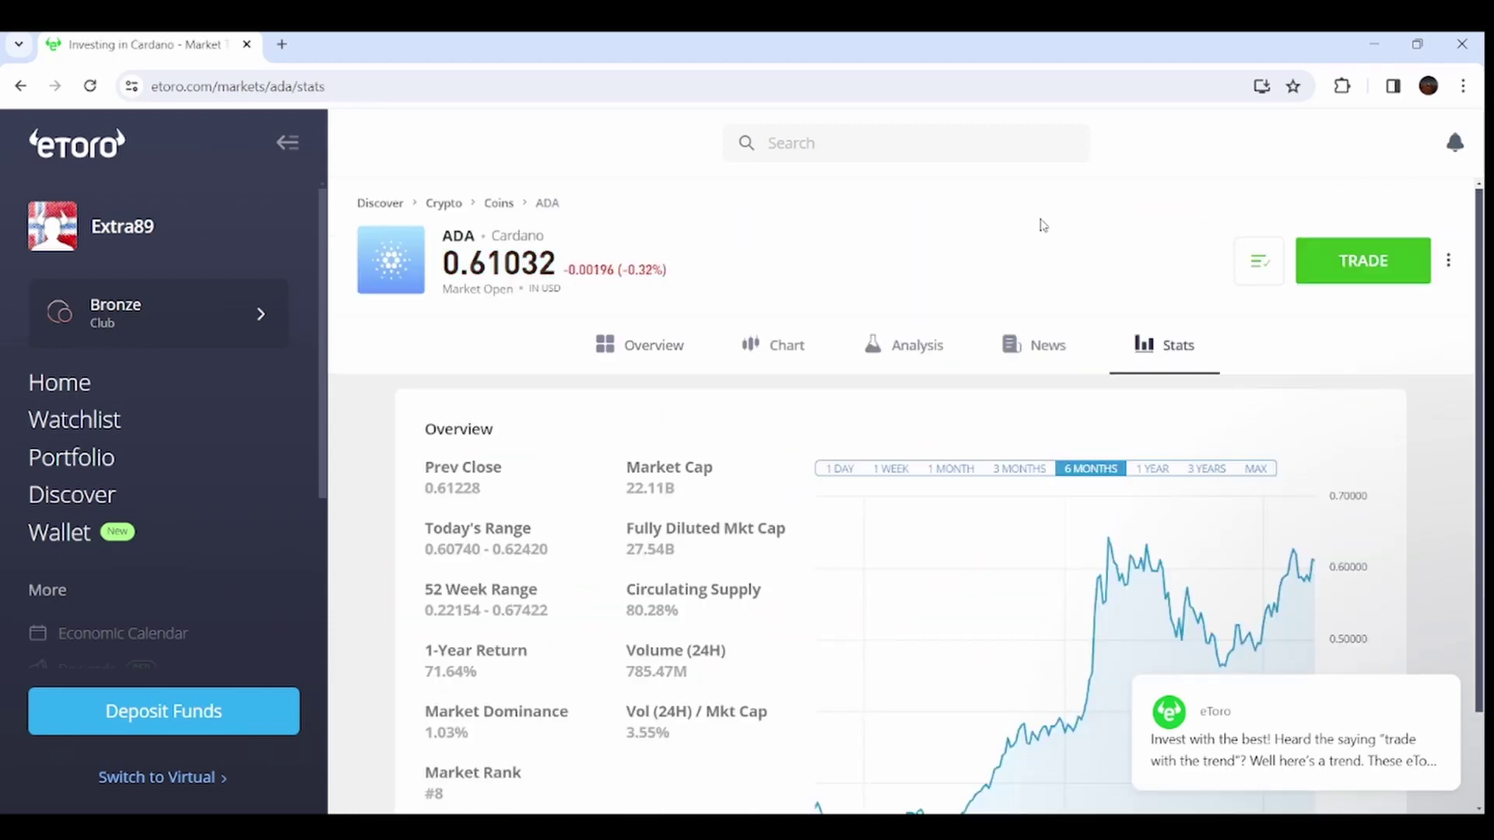
scroll(1042, 228, "down", 1)
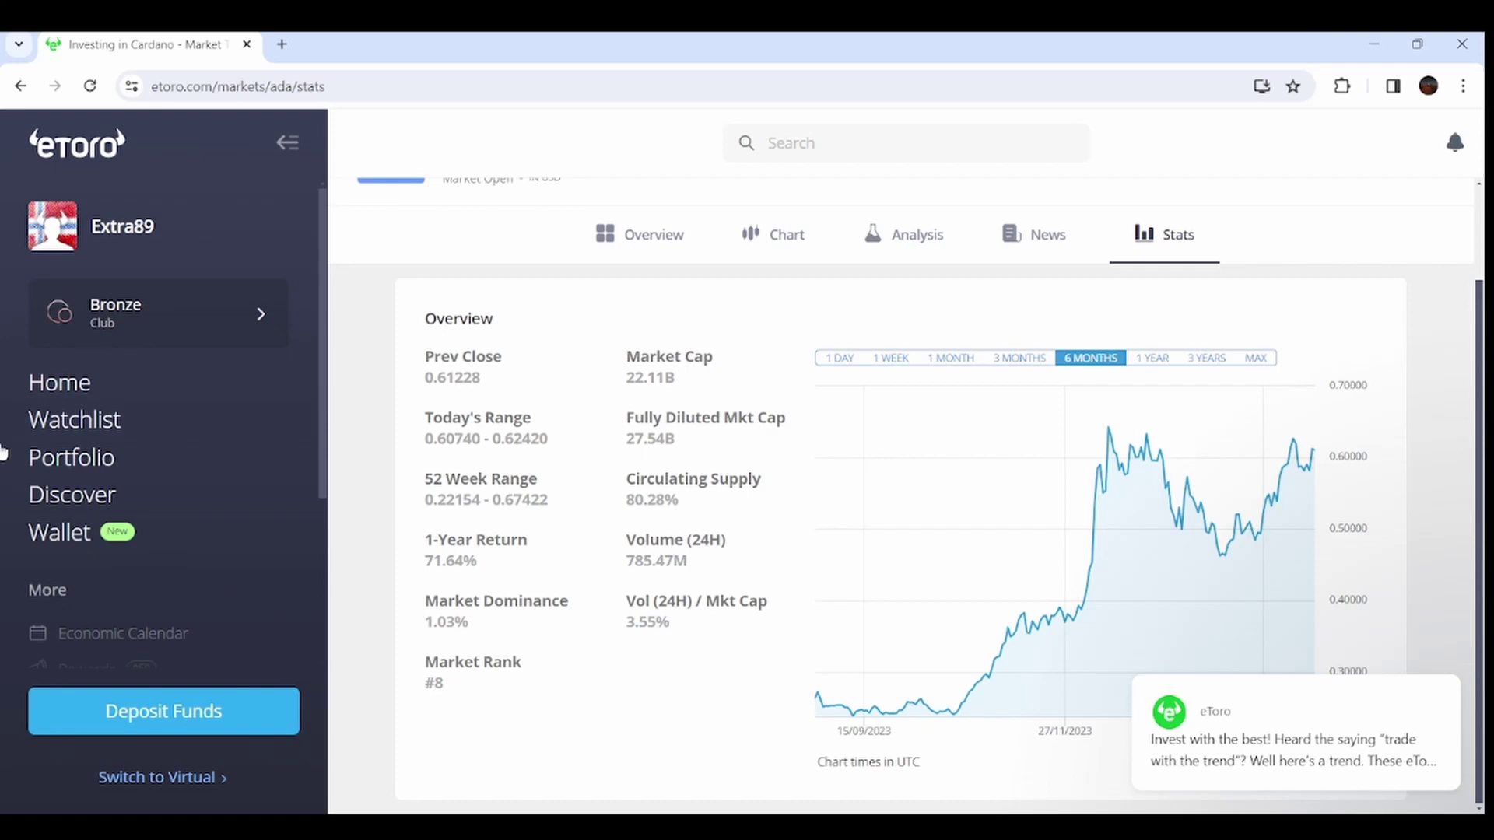
mouse_move(1197, 417)
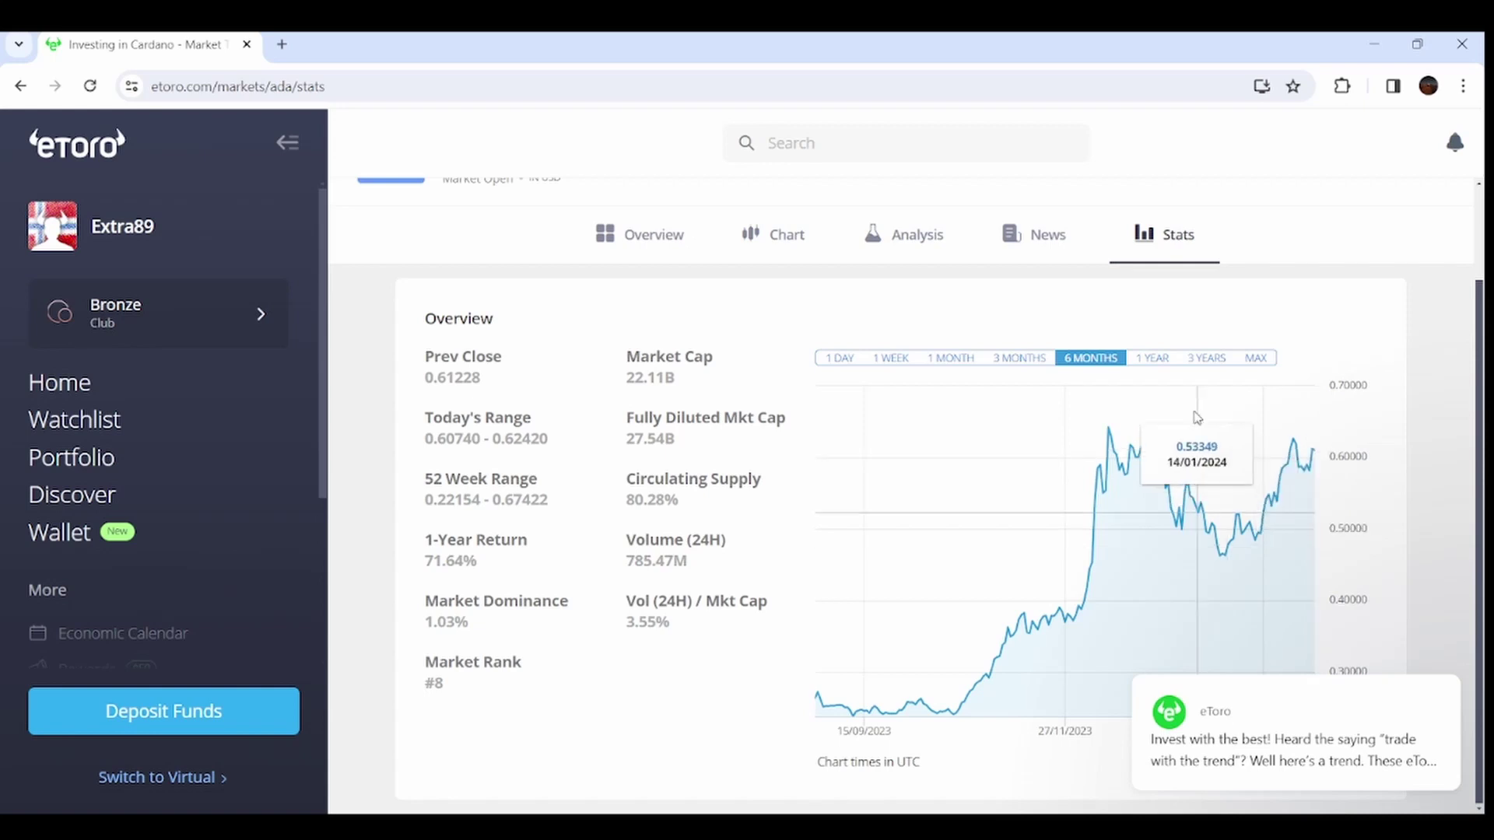
left_click(20, 86)
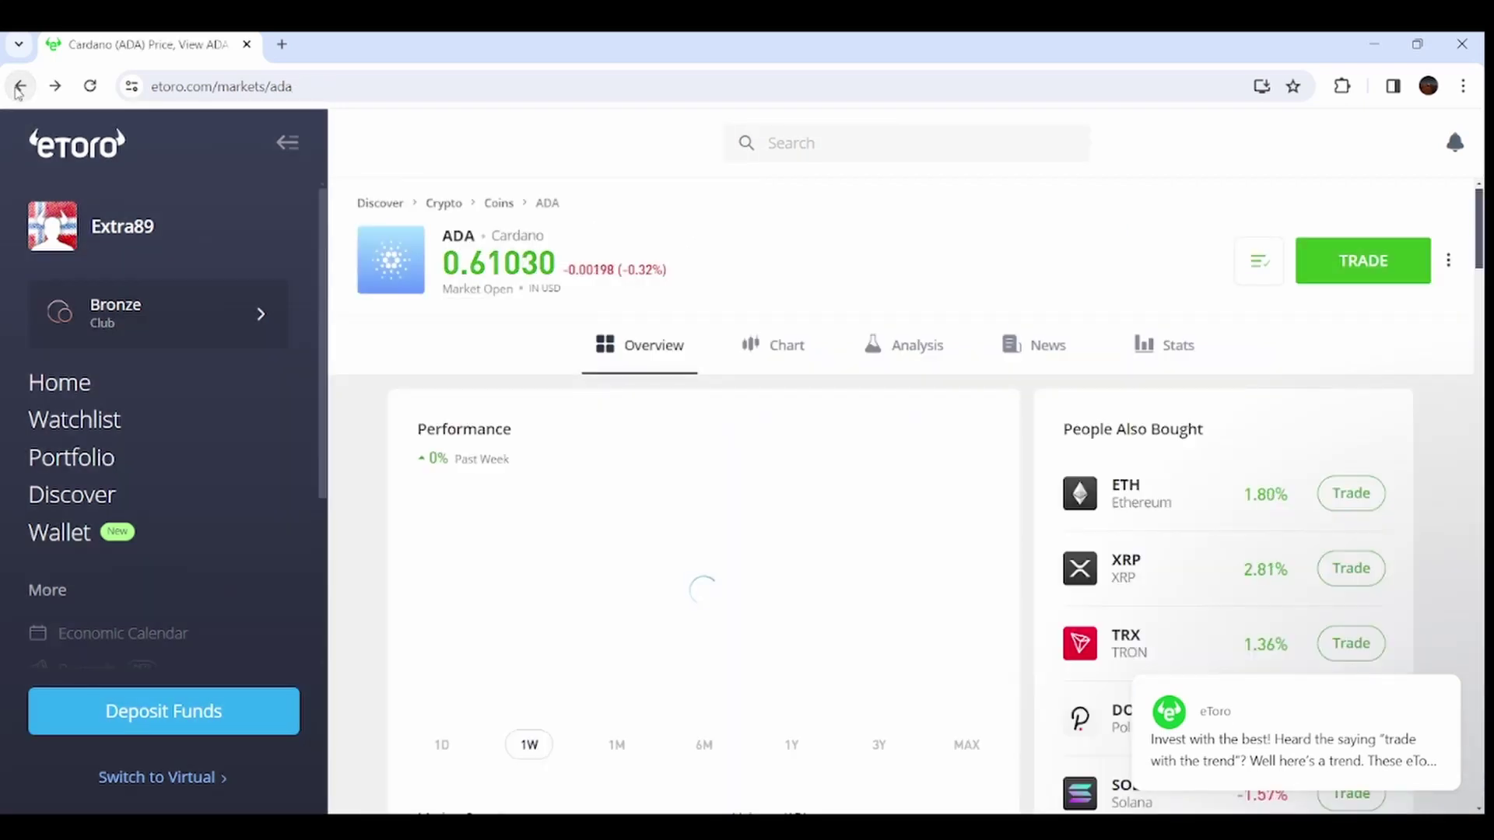
scroll(626, 397, "down", 2)
scroll(625, 397, "down", 1)
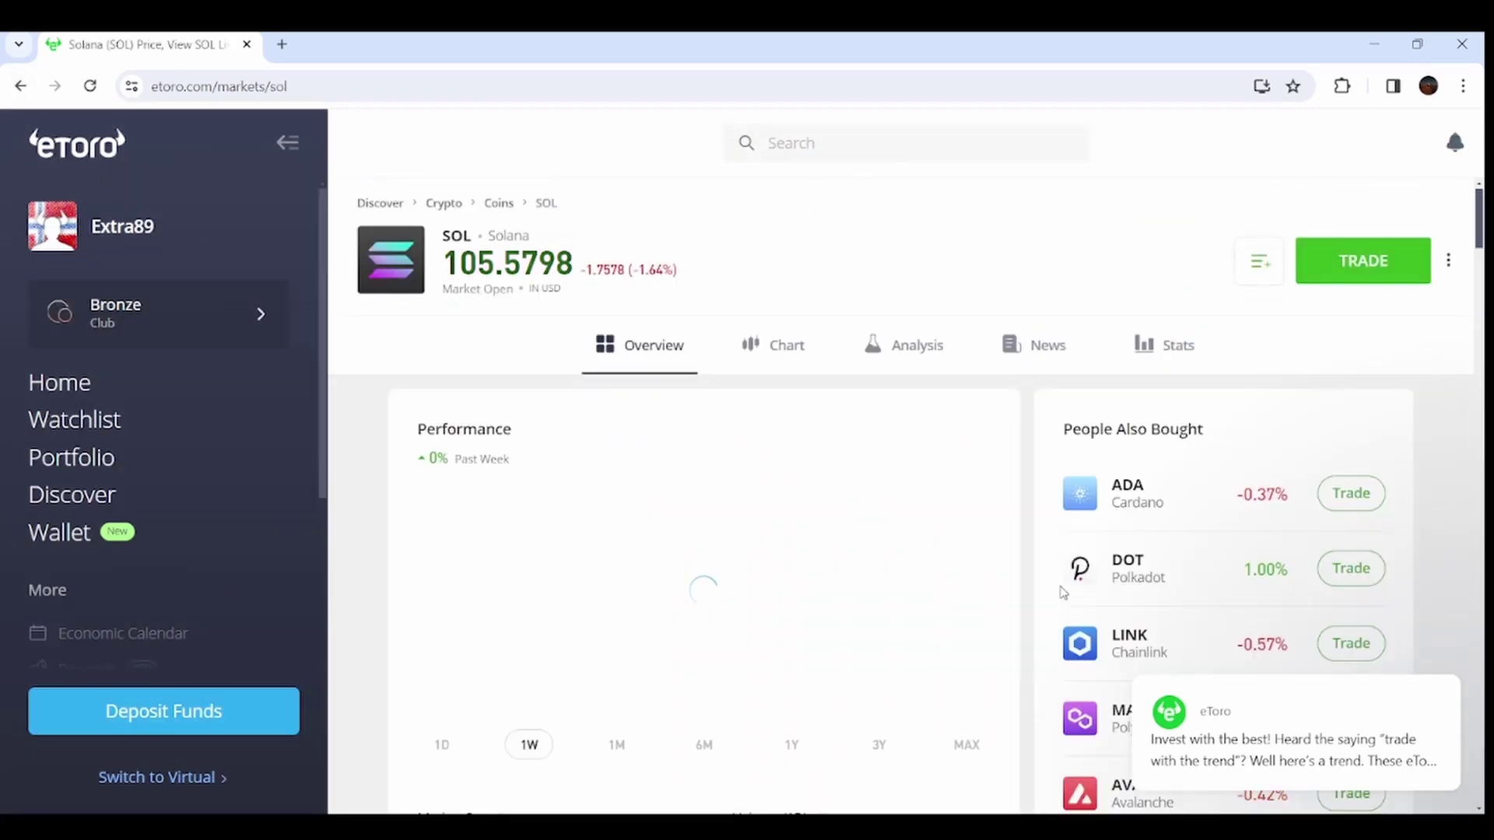
Step: Compare Solana, Chainlink statistics and Avalanche from the People Also Bought coins
left_click(1067, 638)
left_click(1164, 371)
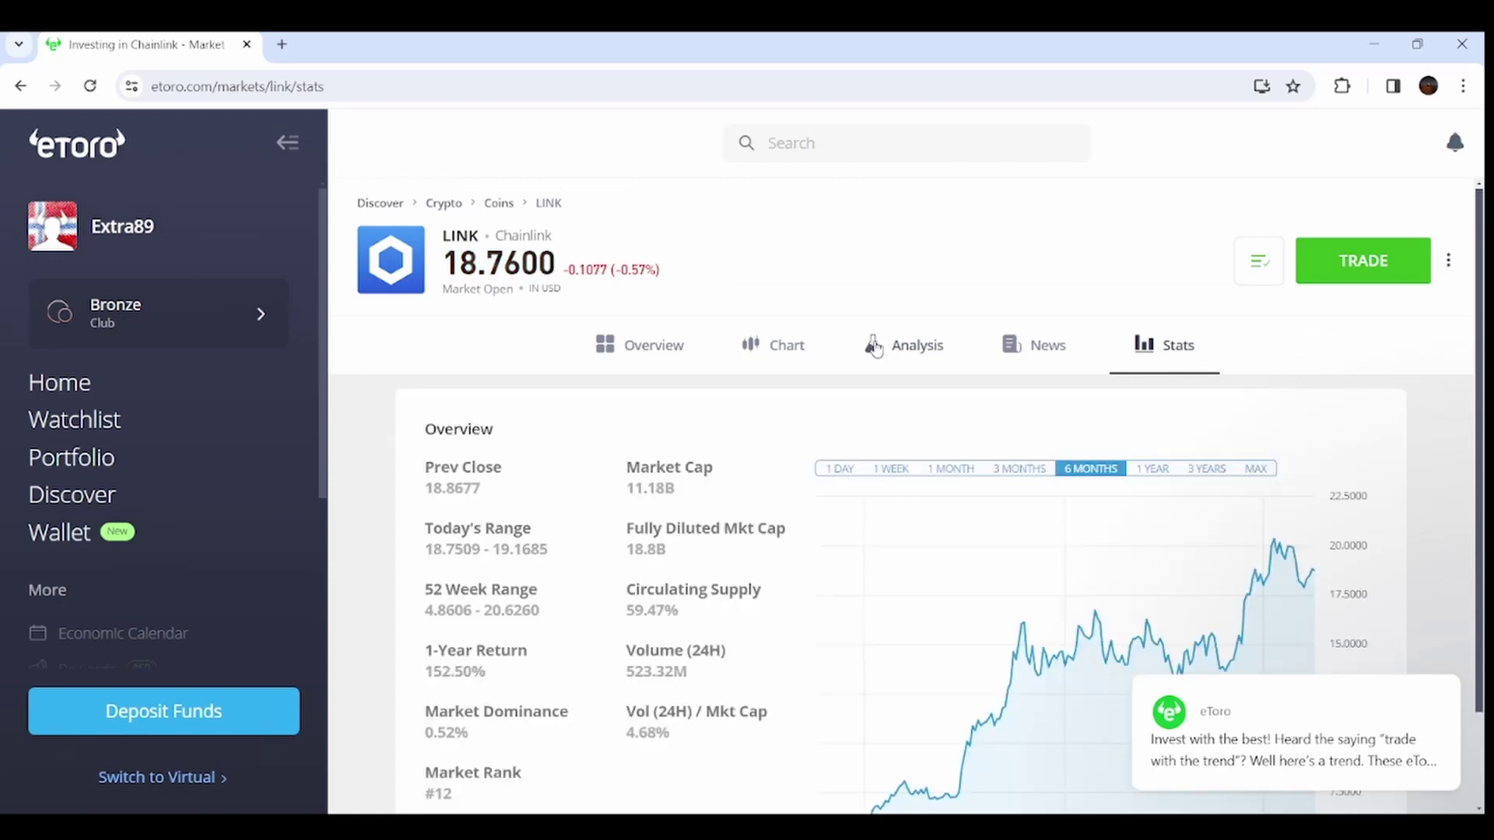
scroll(876, 349, "down", 1)
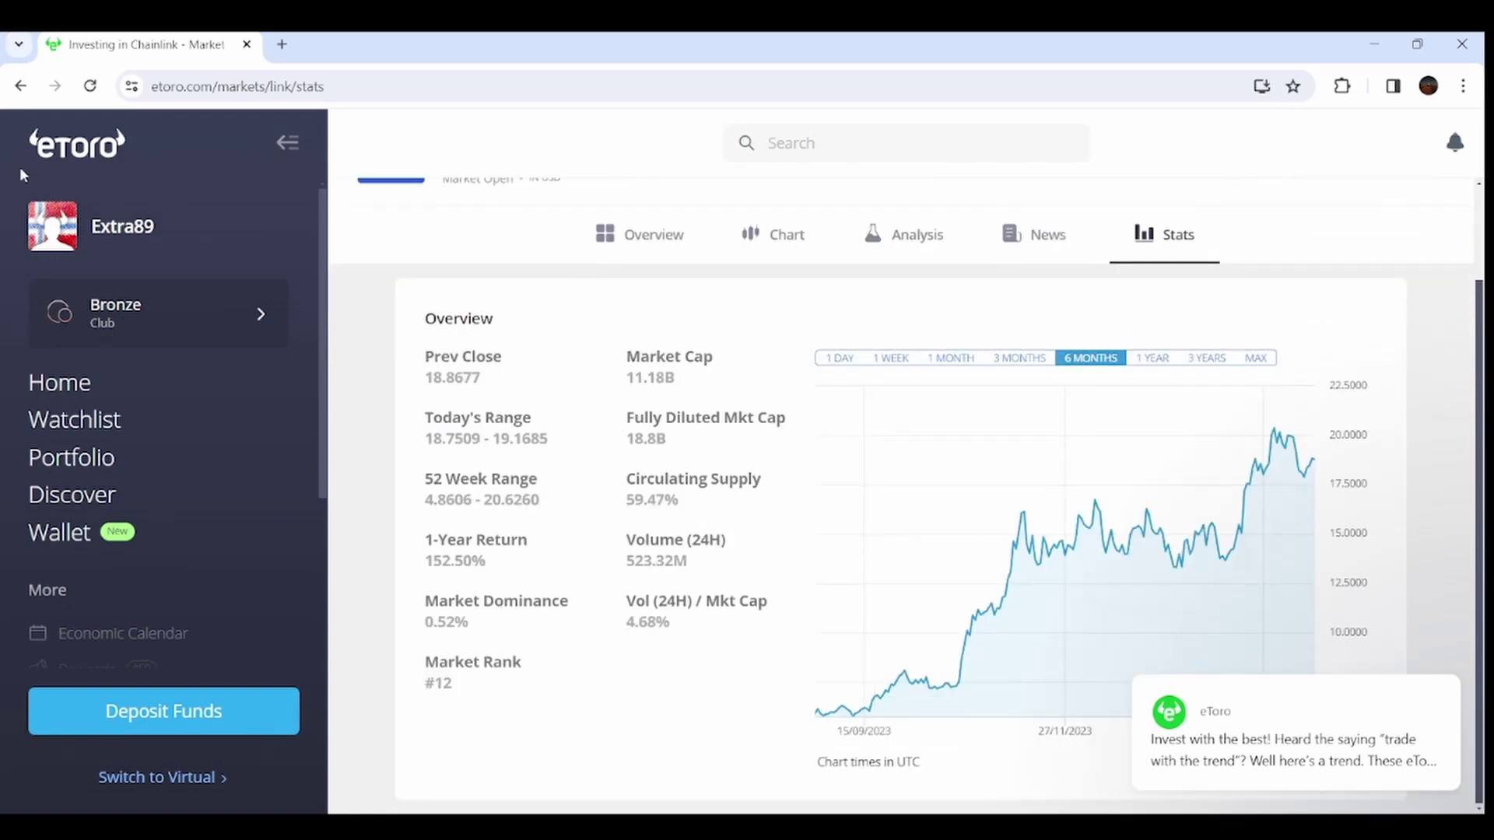
left_click(20, 85)
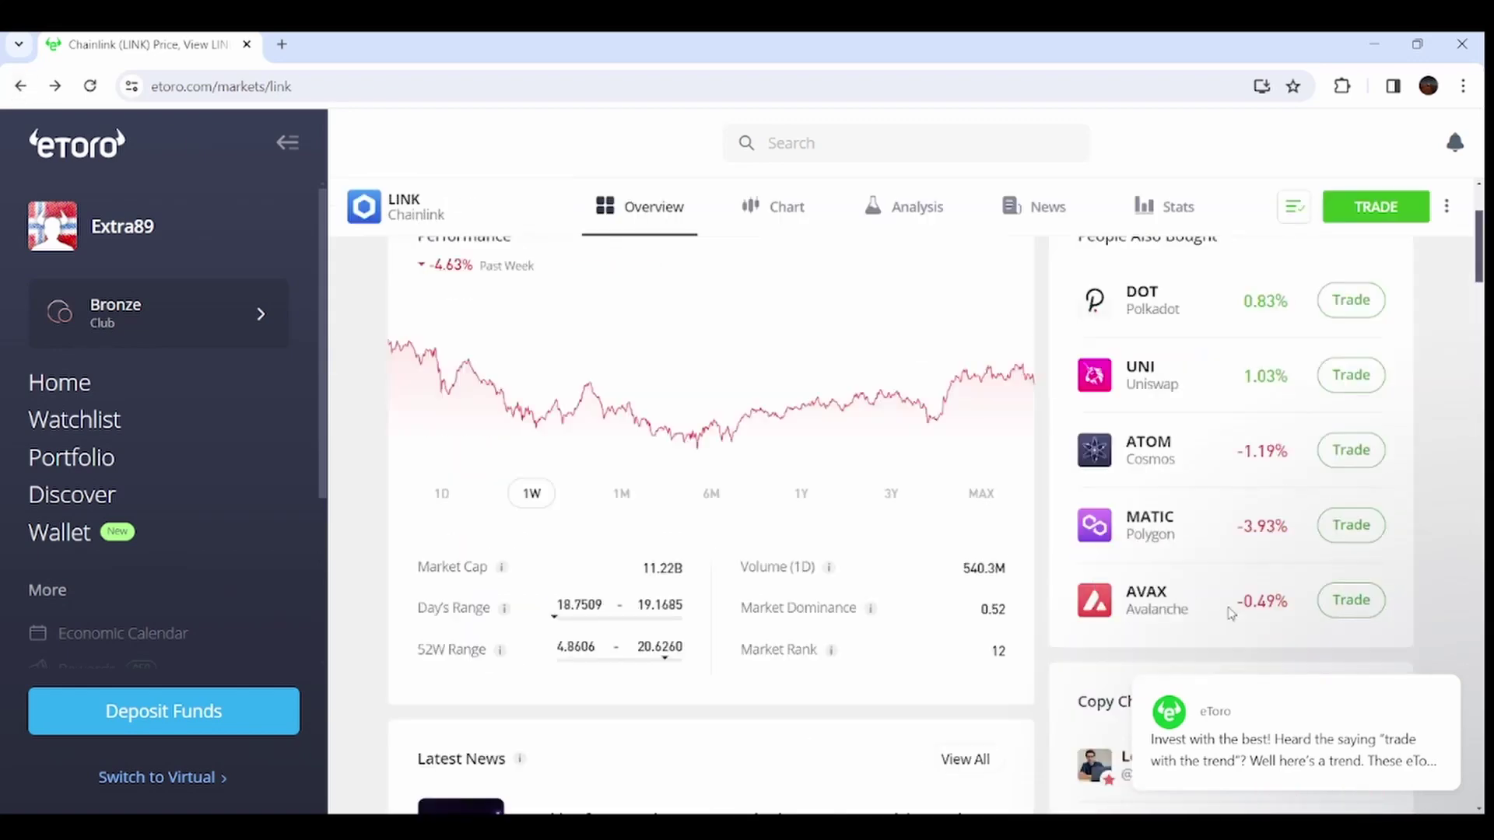
left_click(1146, 599)
scroll(1123, 292, "down", 3)
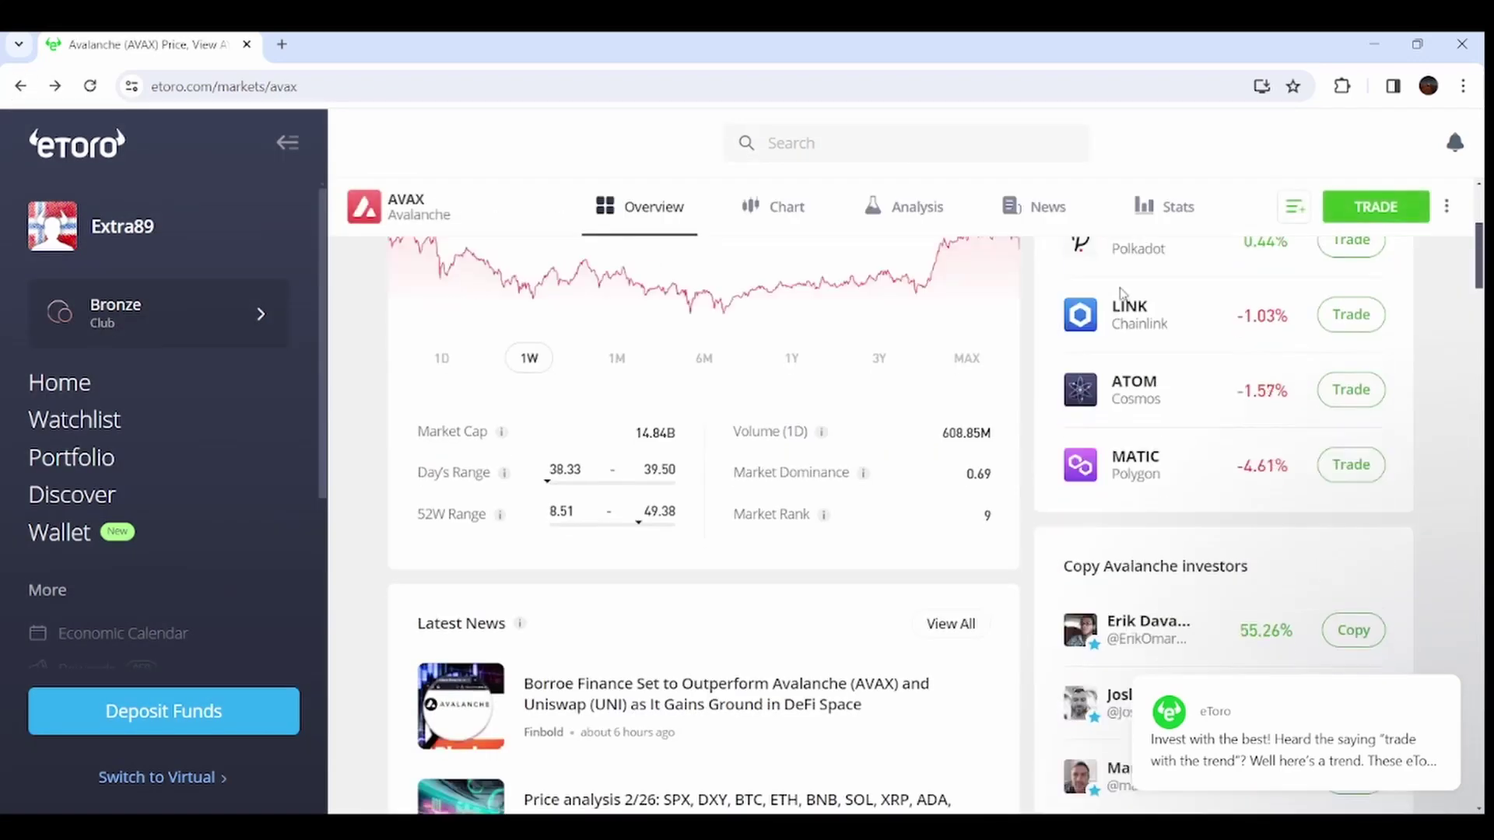
scroll(1122, 446, "up", 1)
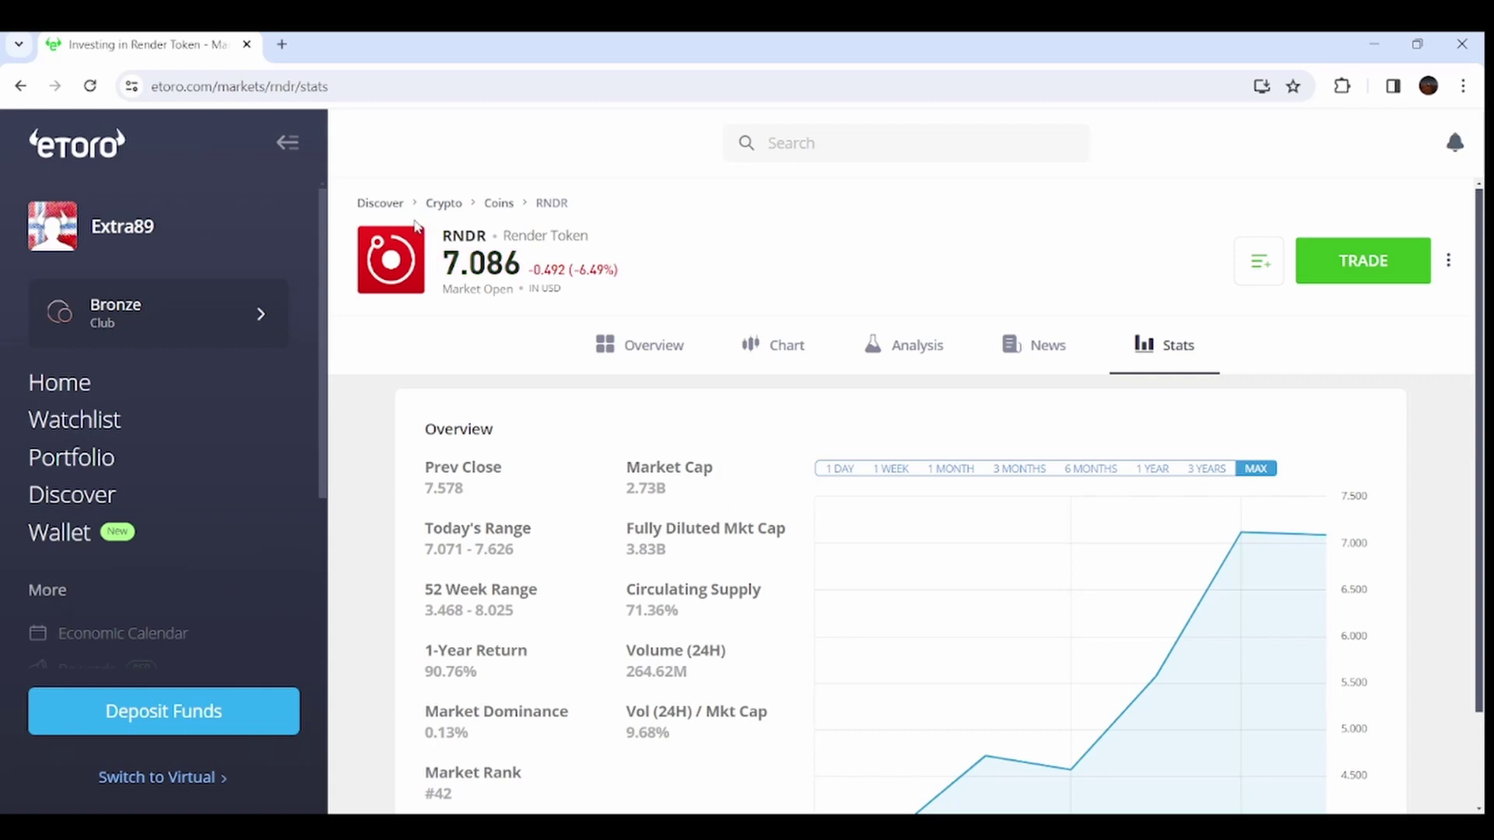
scroll(898, 290, "down", 1)
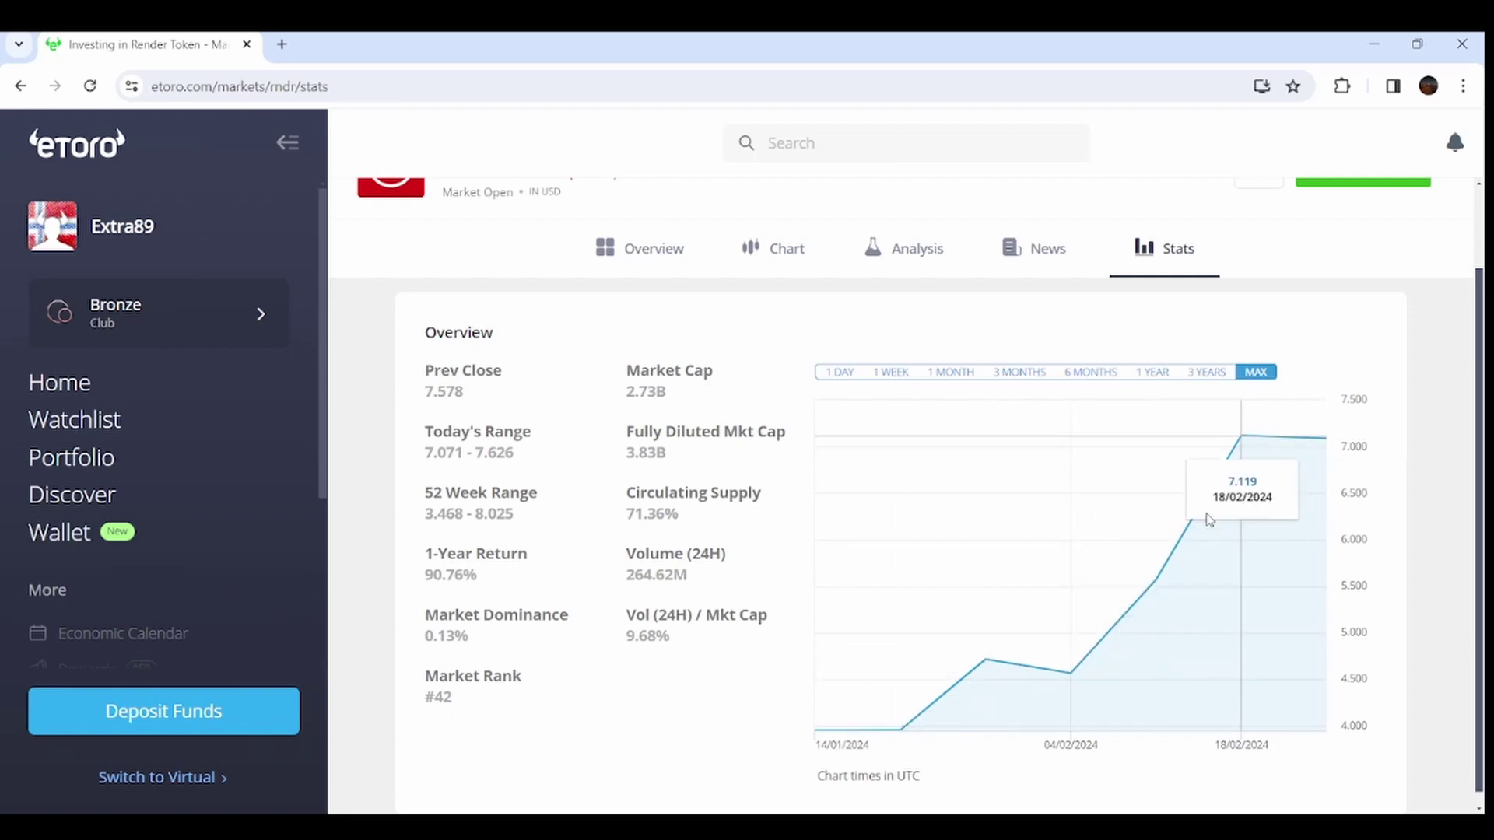
scroll(1037, 471, "up", 1)
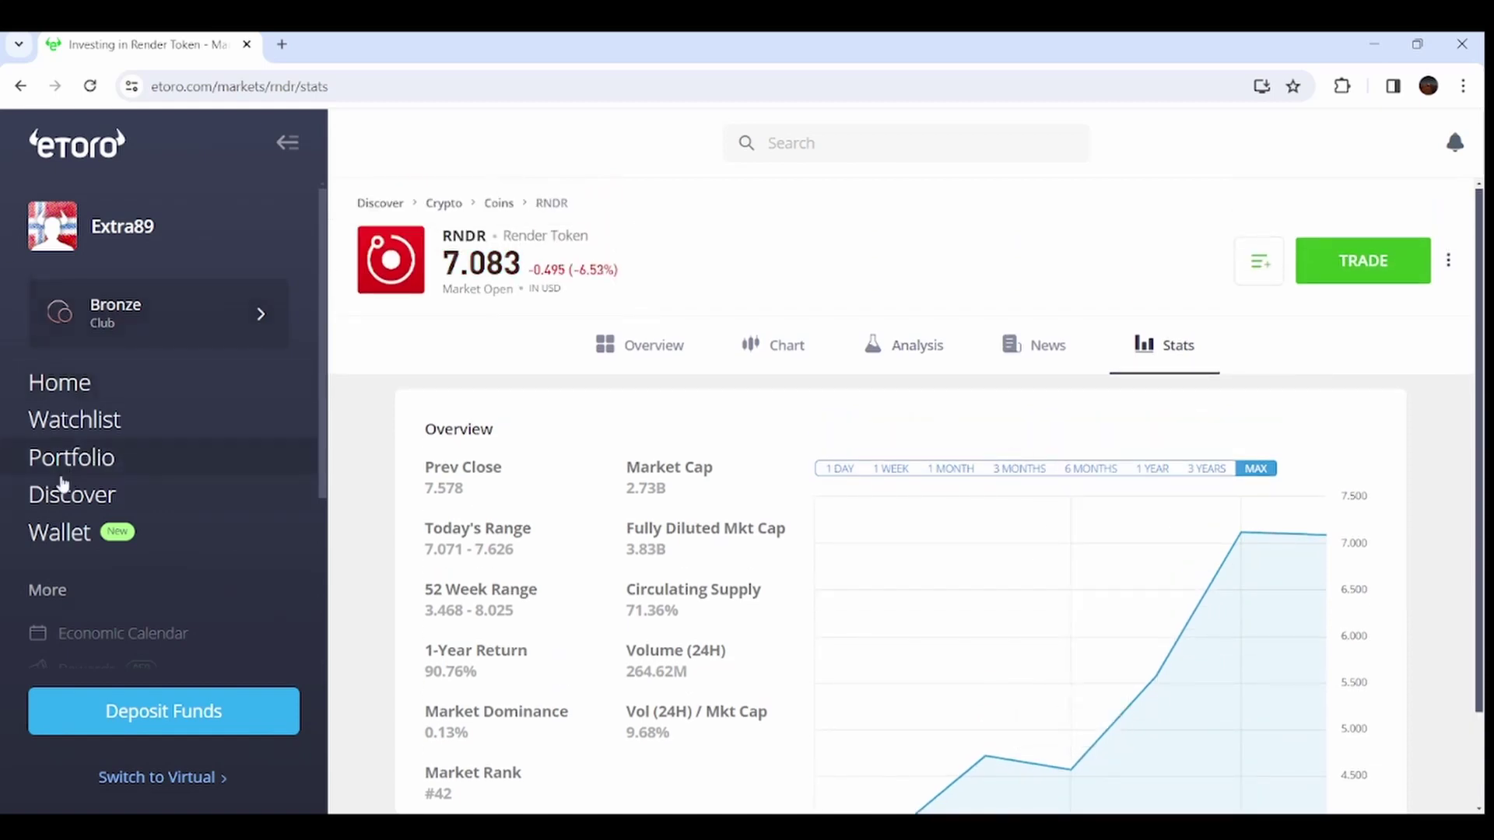
left_click(13, 382)
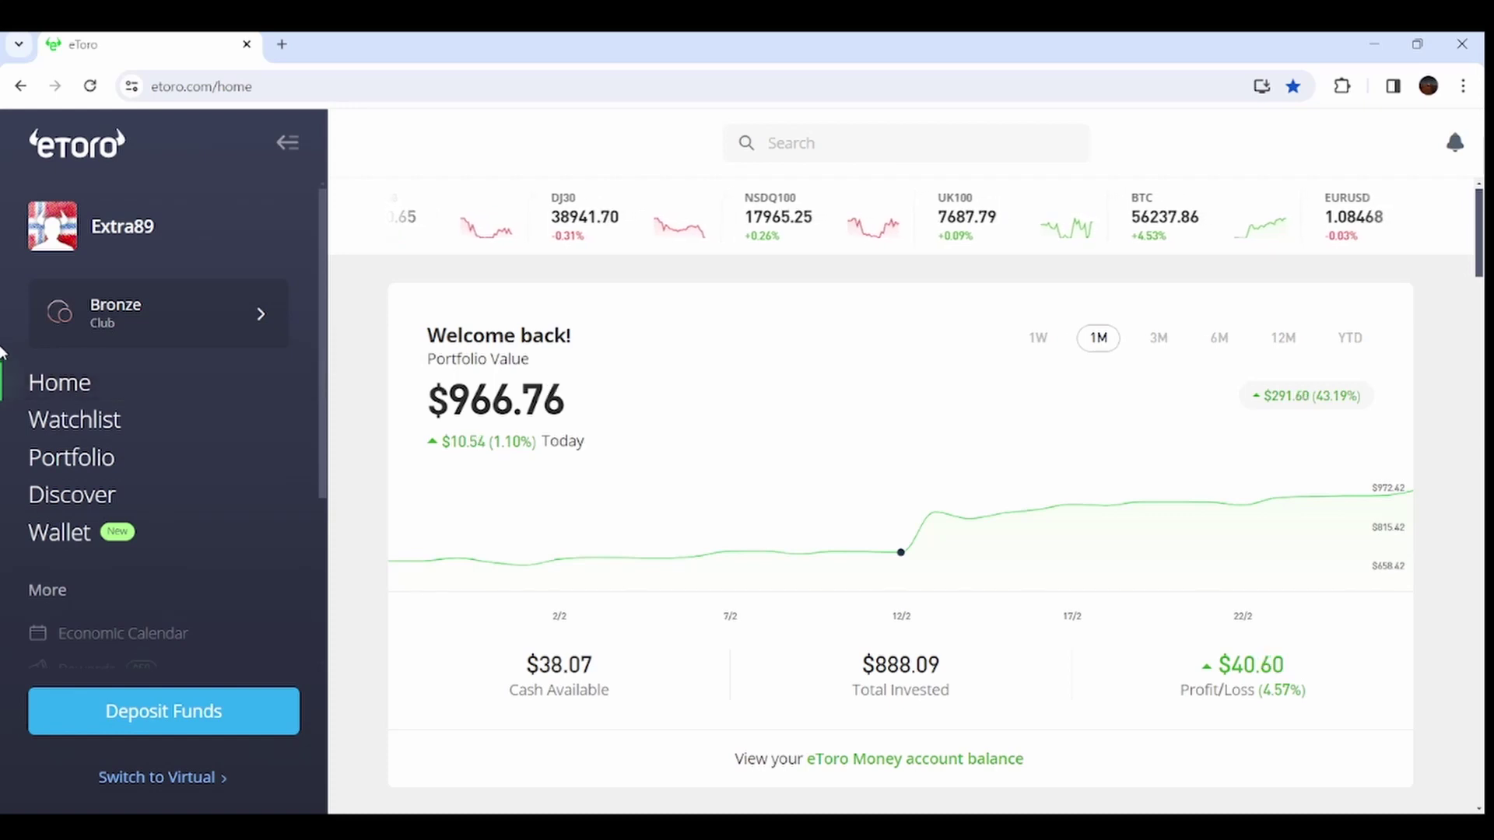
left_click(103, 383)
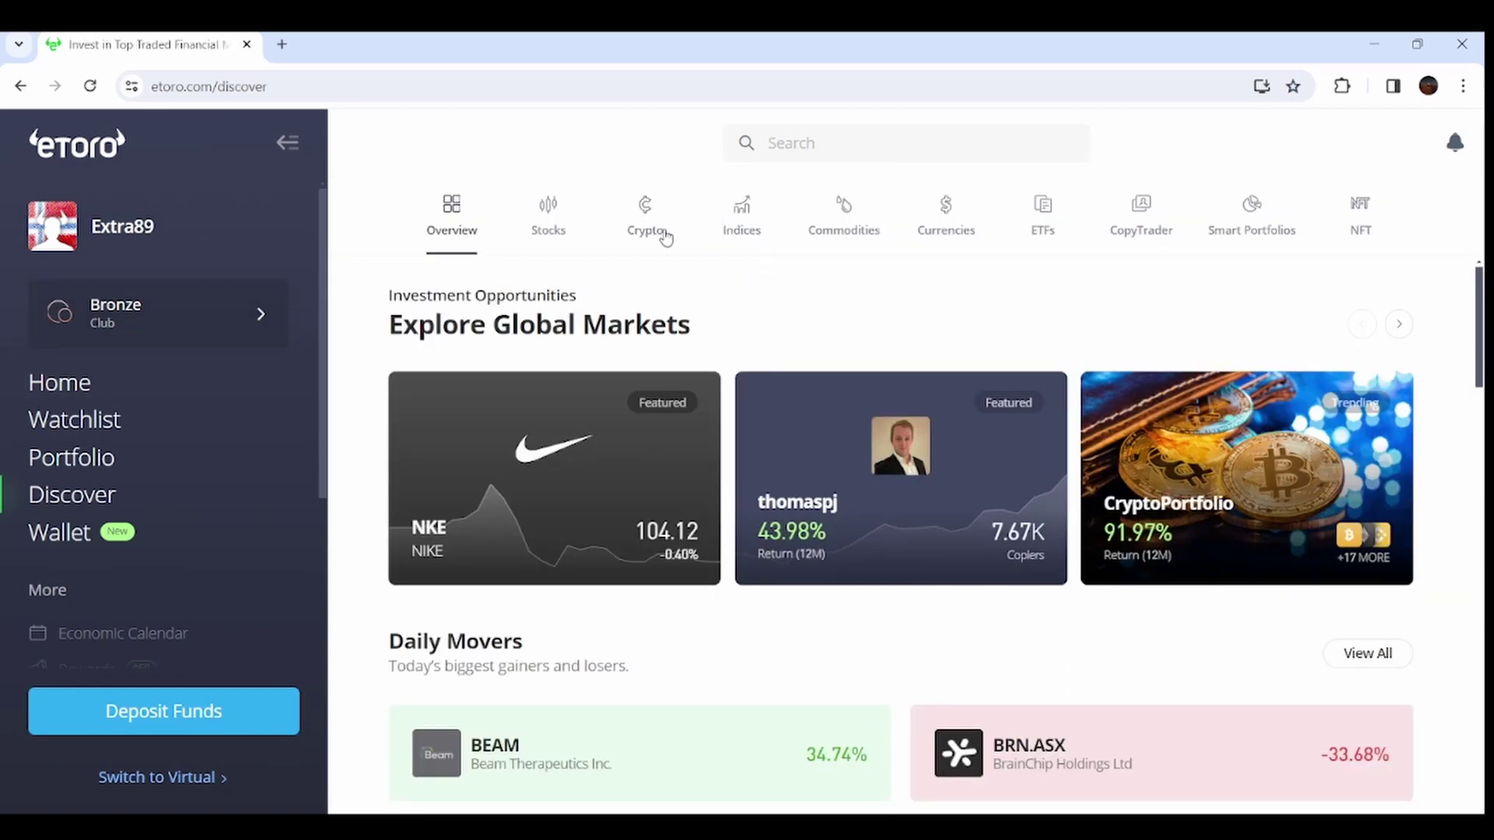
left_click(652, 234)
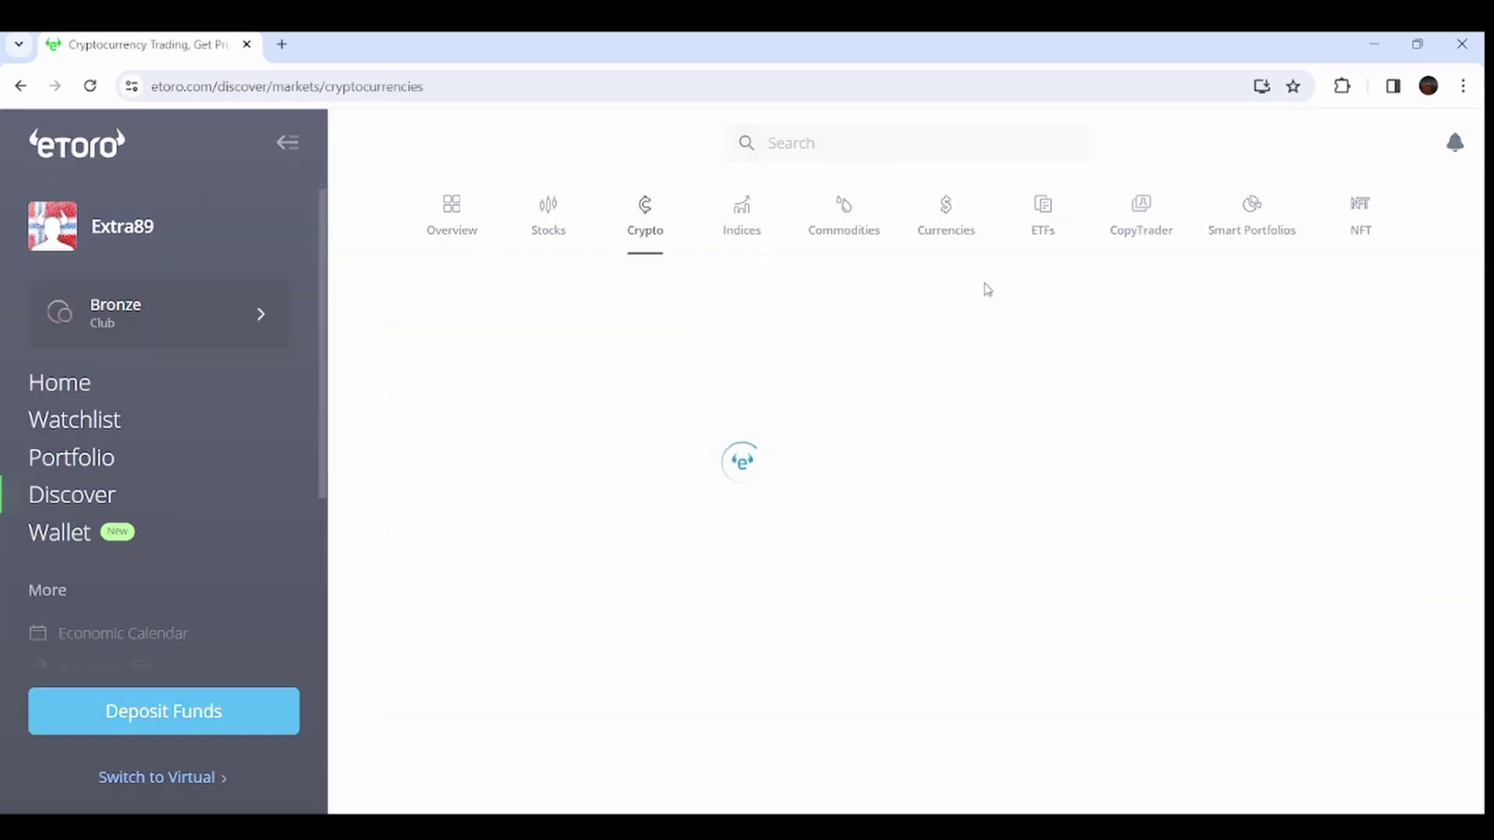
scroll(979, 274, "down", 1)
scroll(1094, 526, "down", 2)
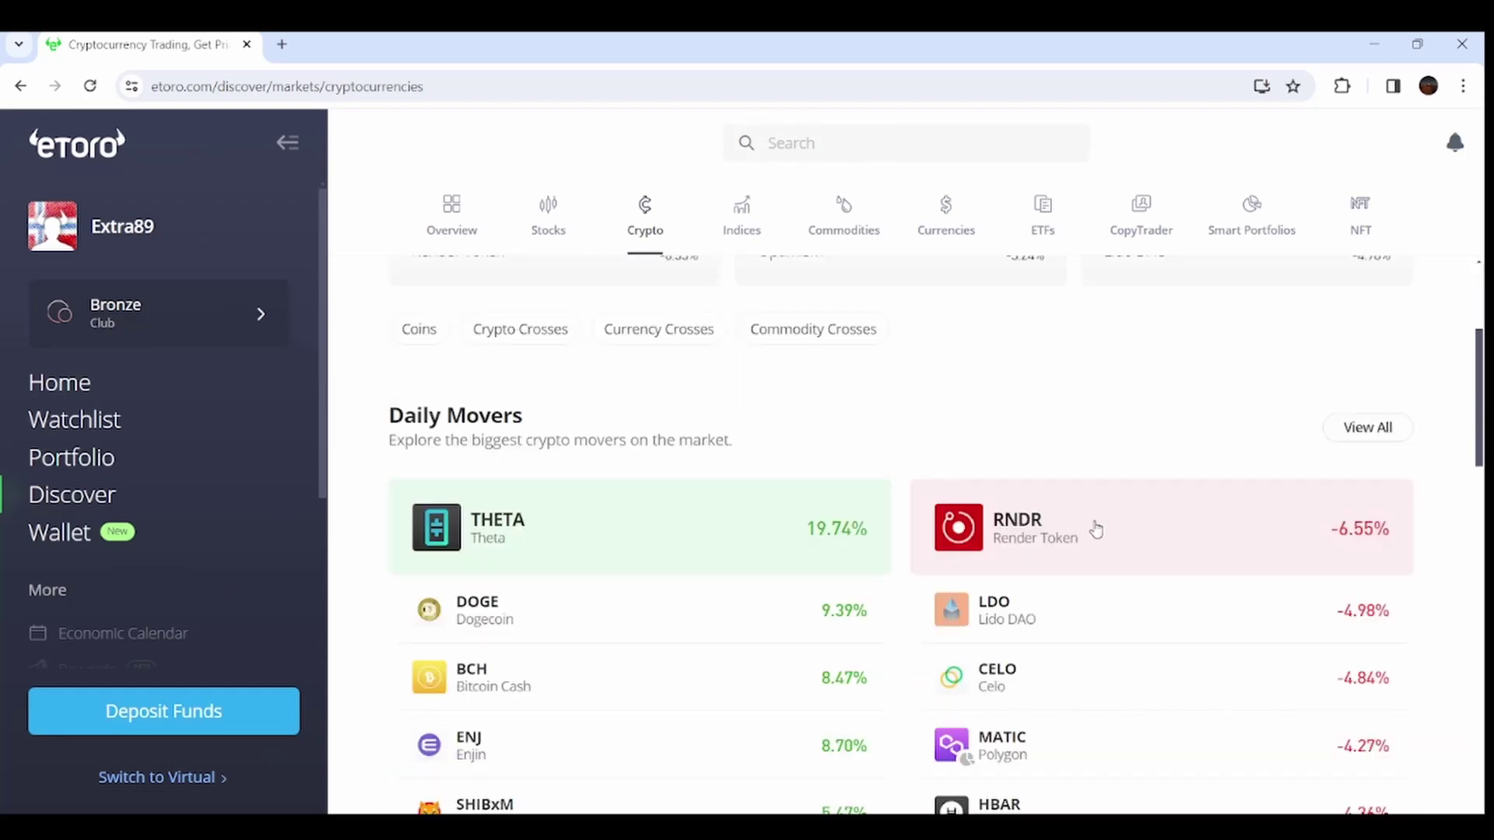
left_click(1094, 526)
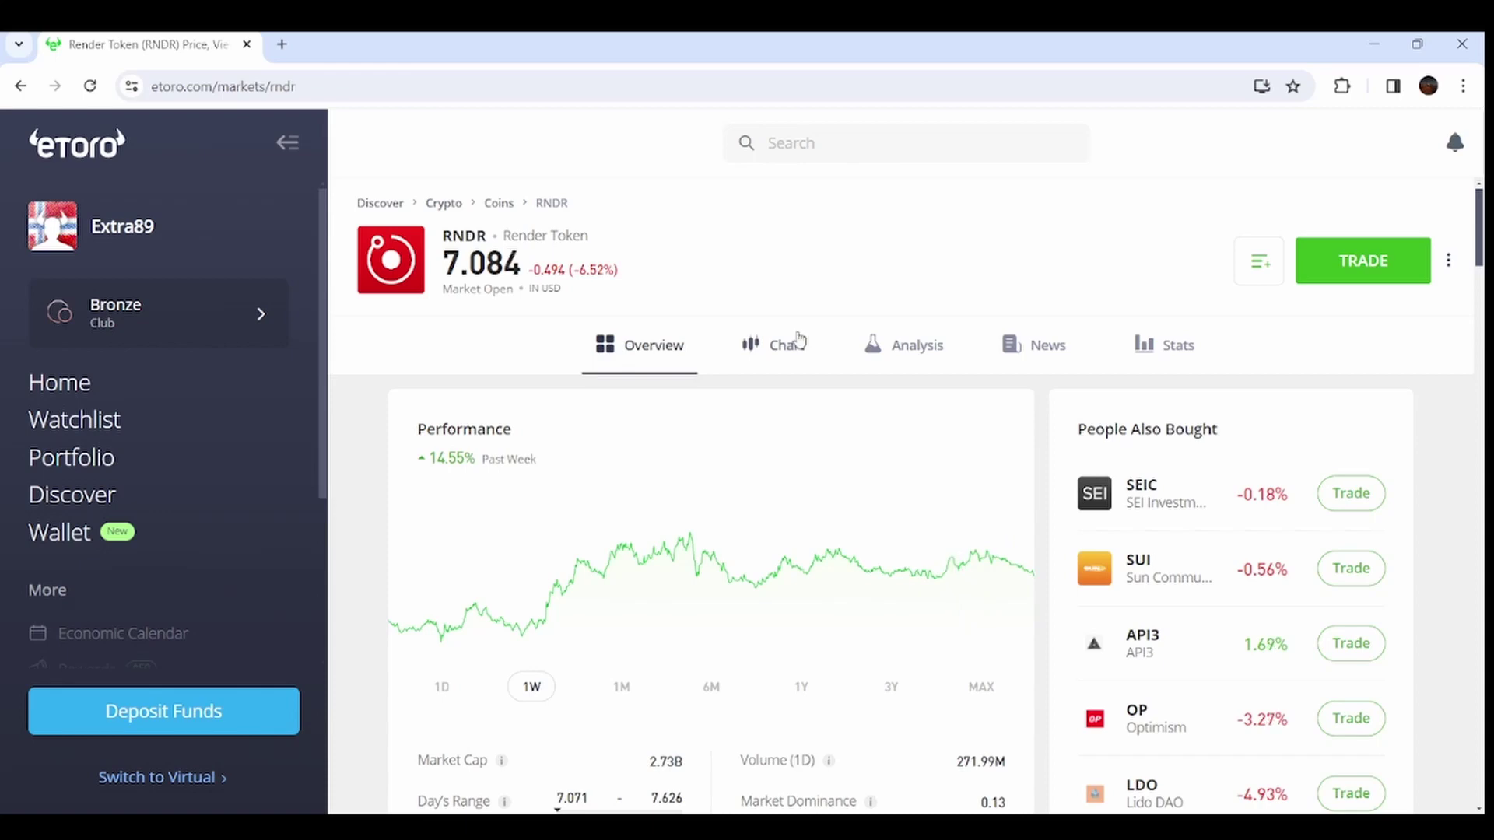
left_click(1145, 346)
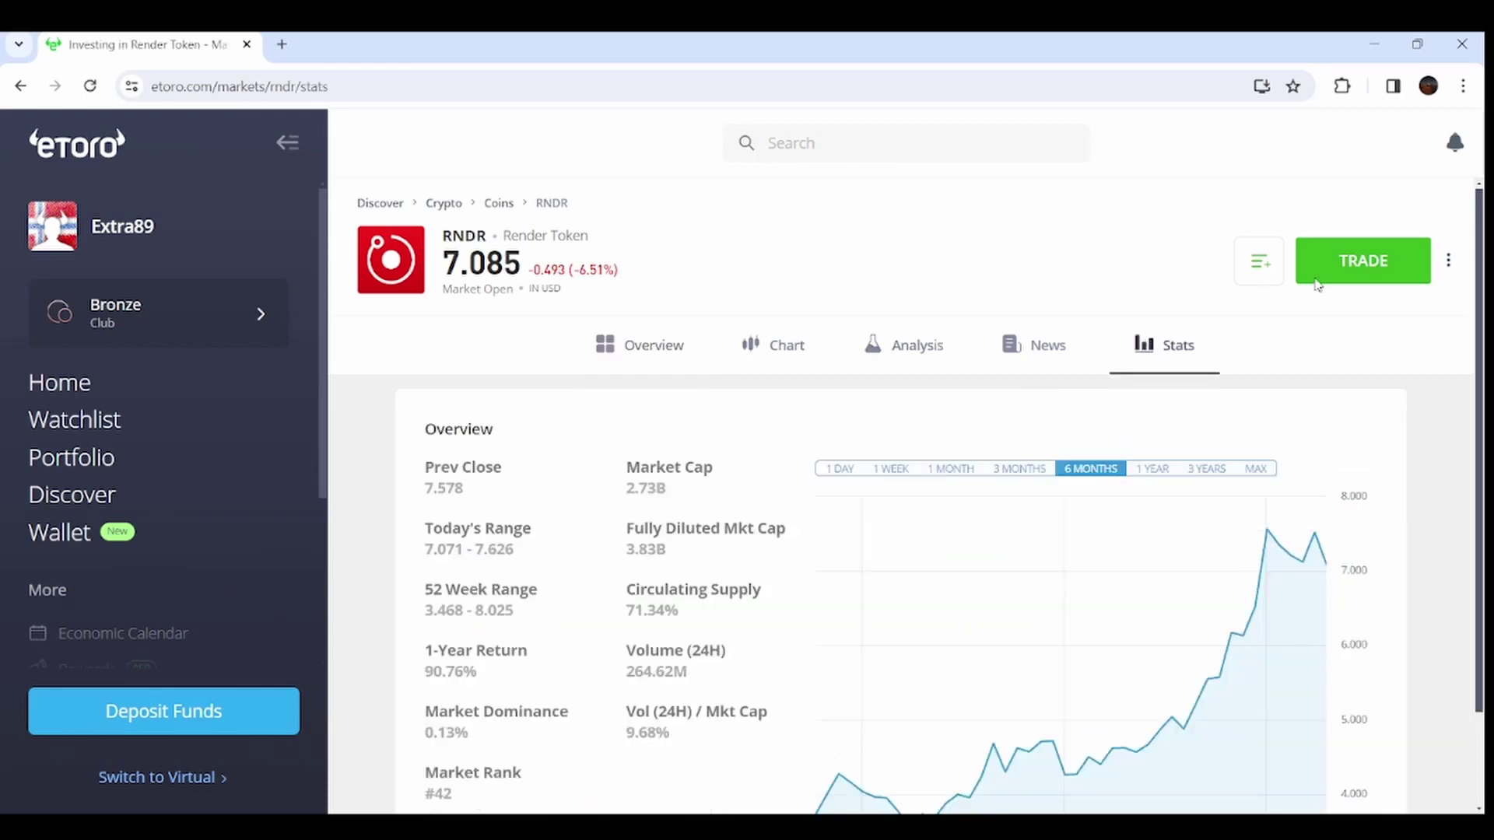
Step: Buy Render Token (RNDR) with the full $38.07 and view the portfolio
left_click(1301, 275)
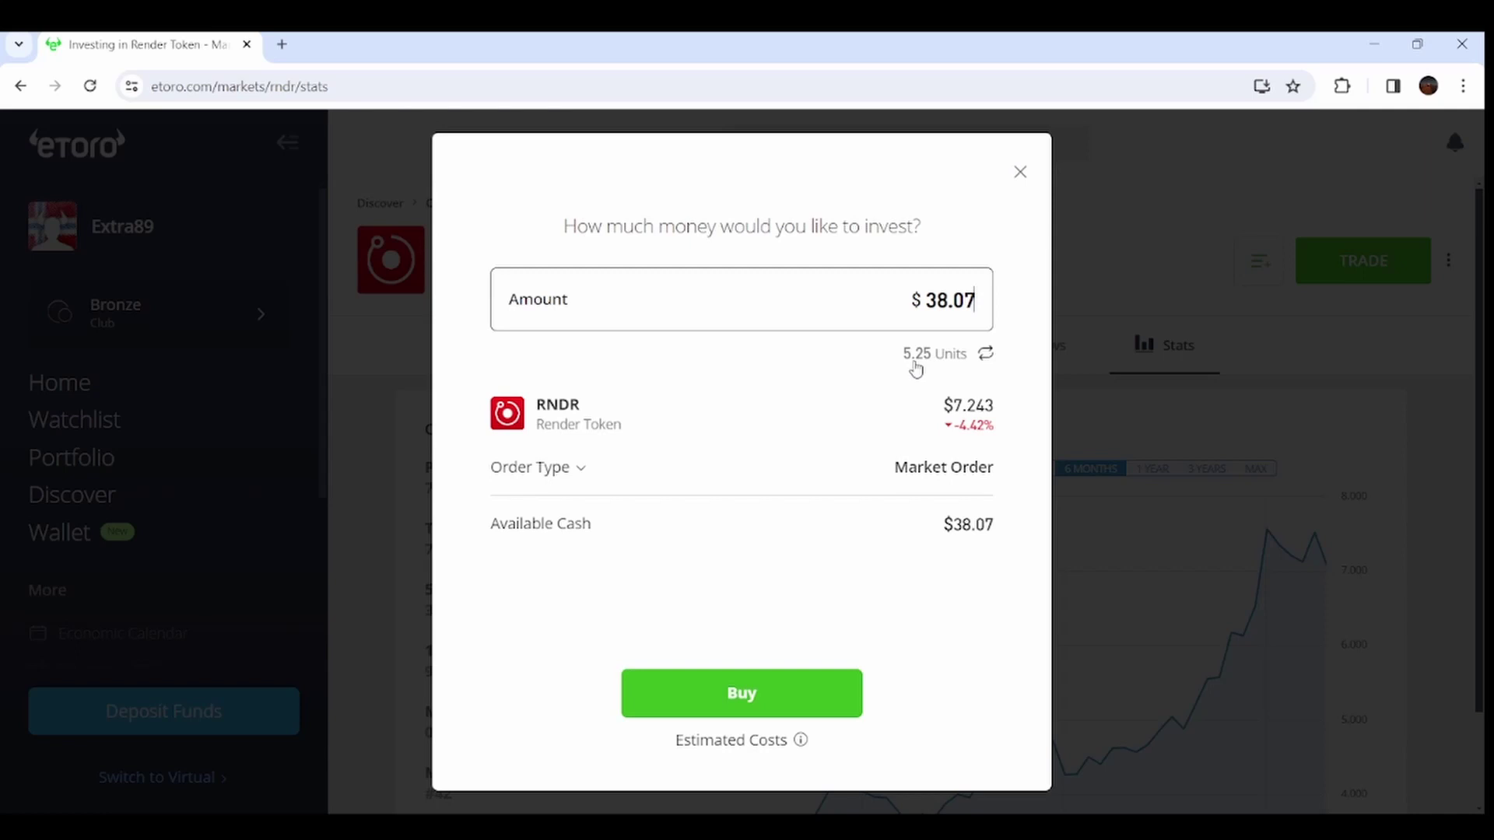
left_click(788, 708)
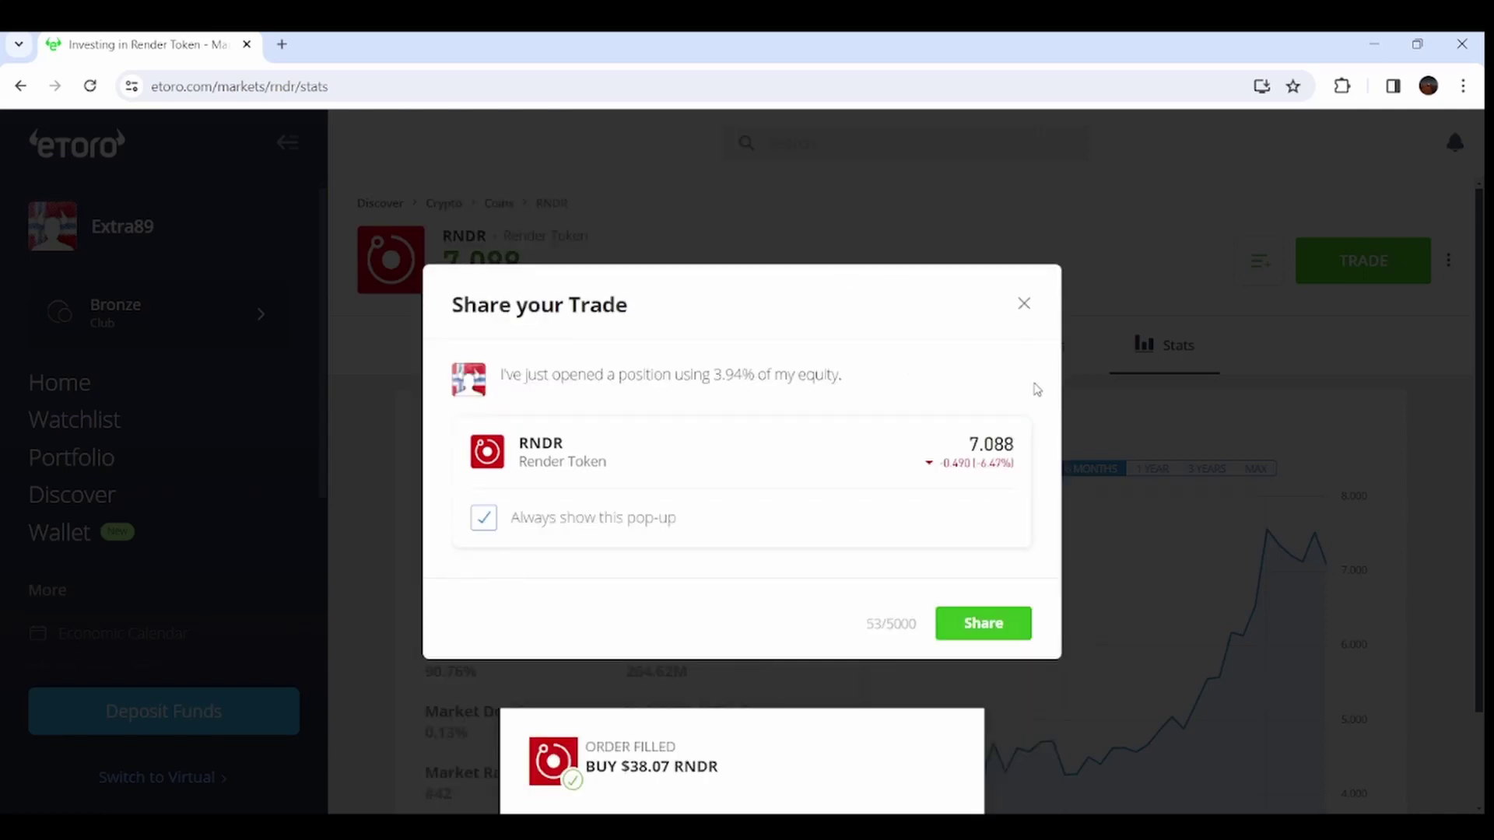
left_click(1024, 305)
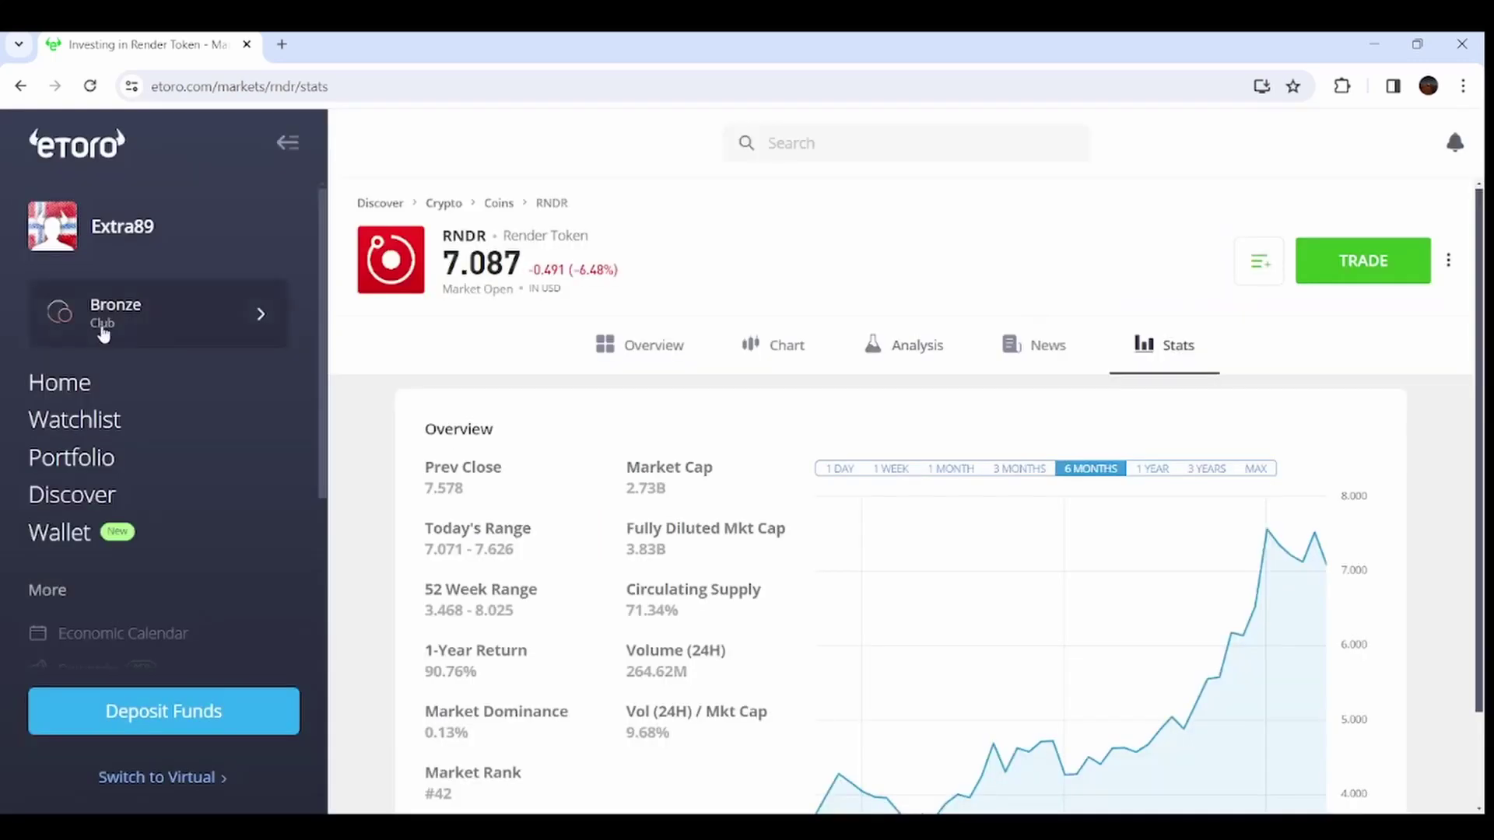
left_click(99, 460)
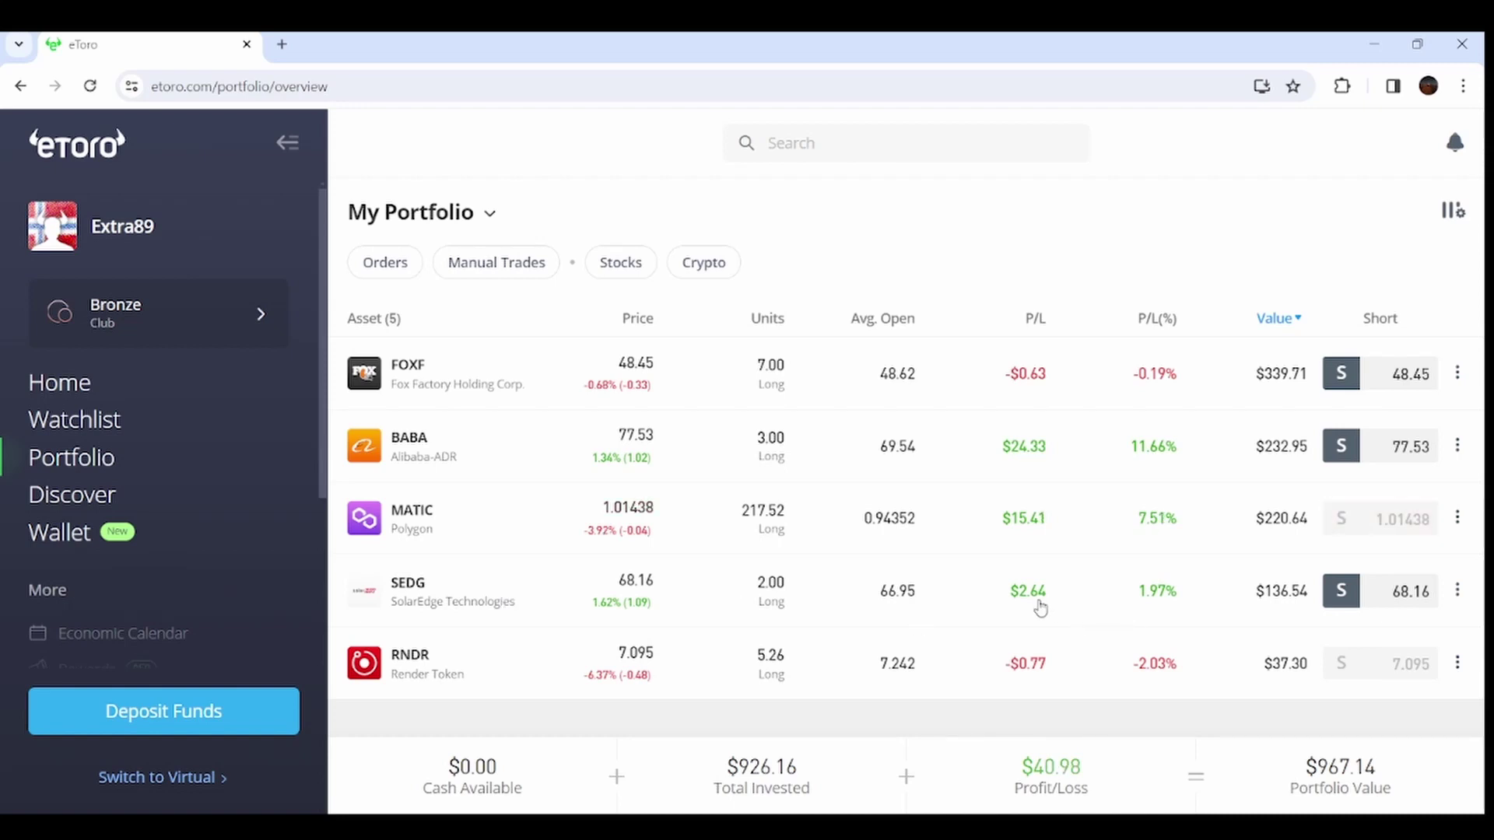
Step: Return from the five-holding portfolio to the home dashboard
left_click(86, 376)
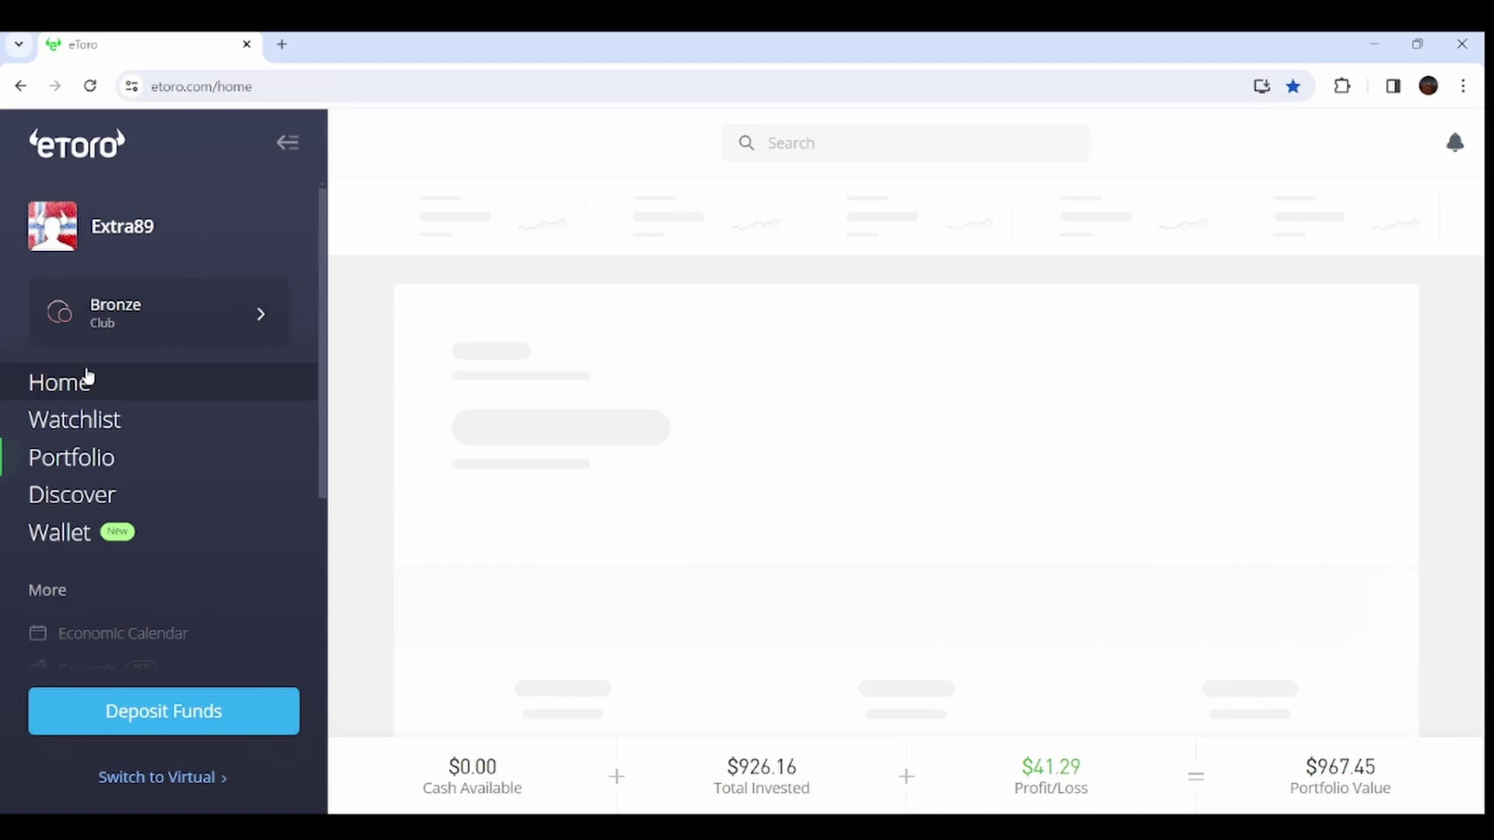